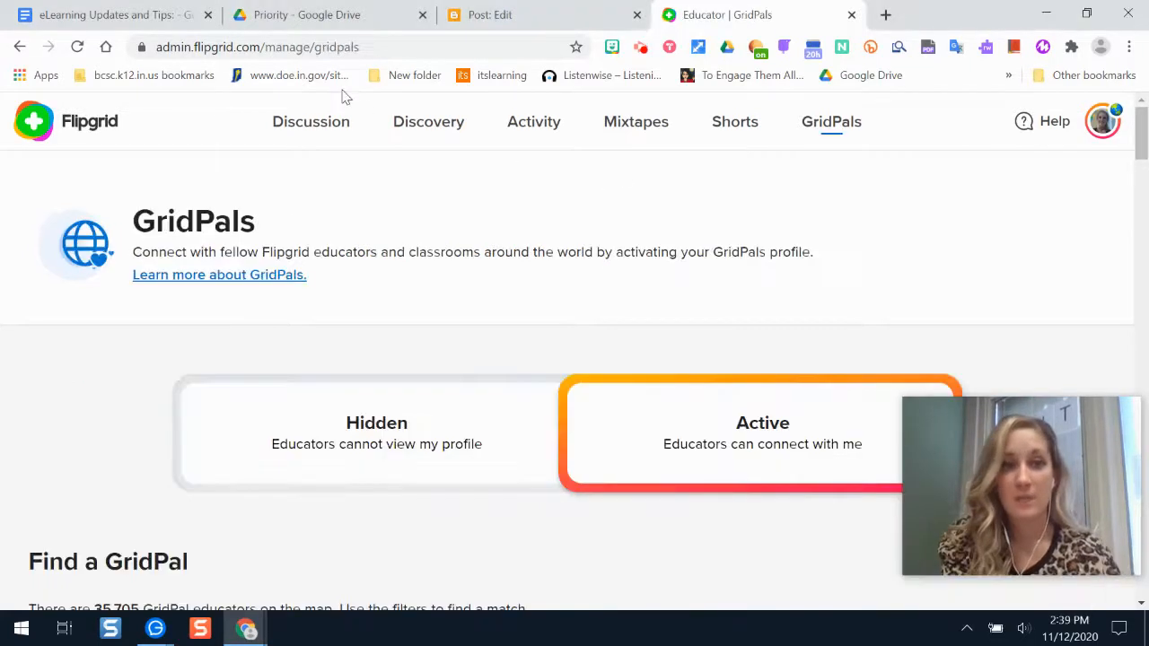
# Go back to the Discussion page and start creating a new group from the Groups list.
pyautogui.click(329, 126)
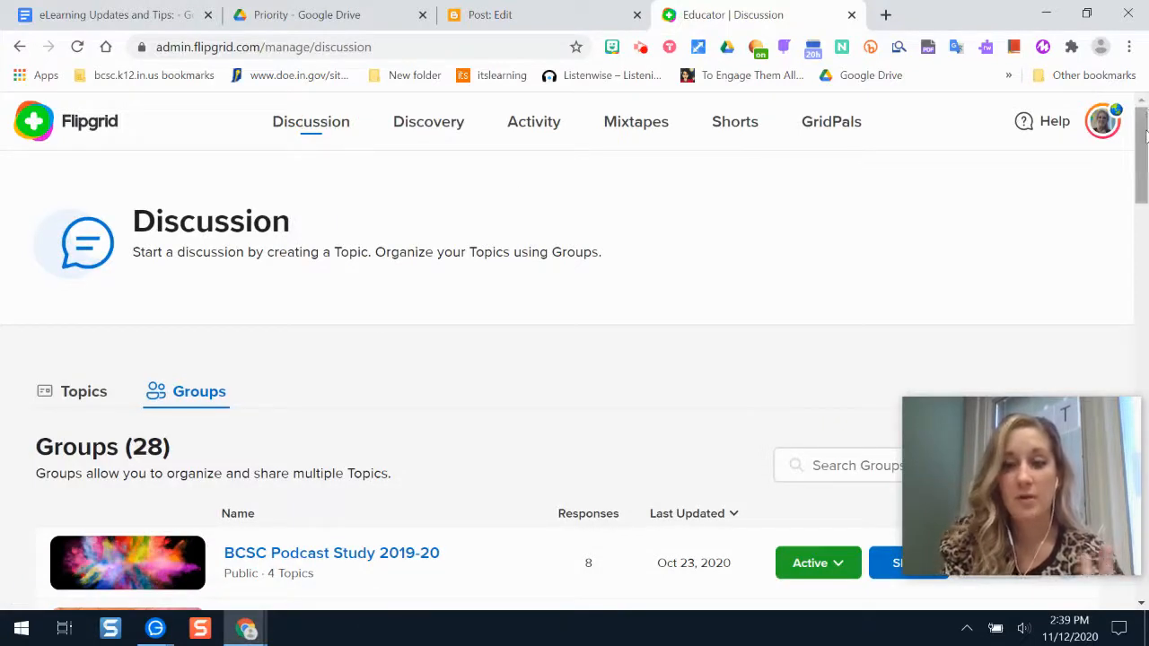
pyautogui.scroll(-3, 1140, 139)
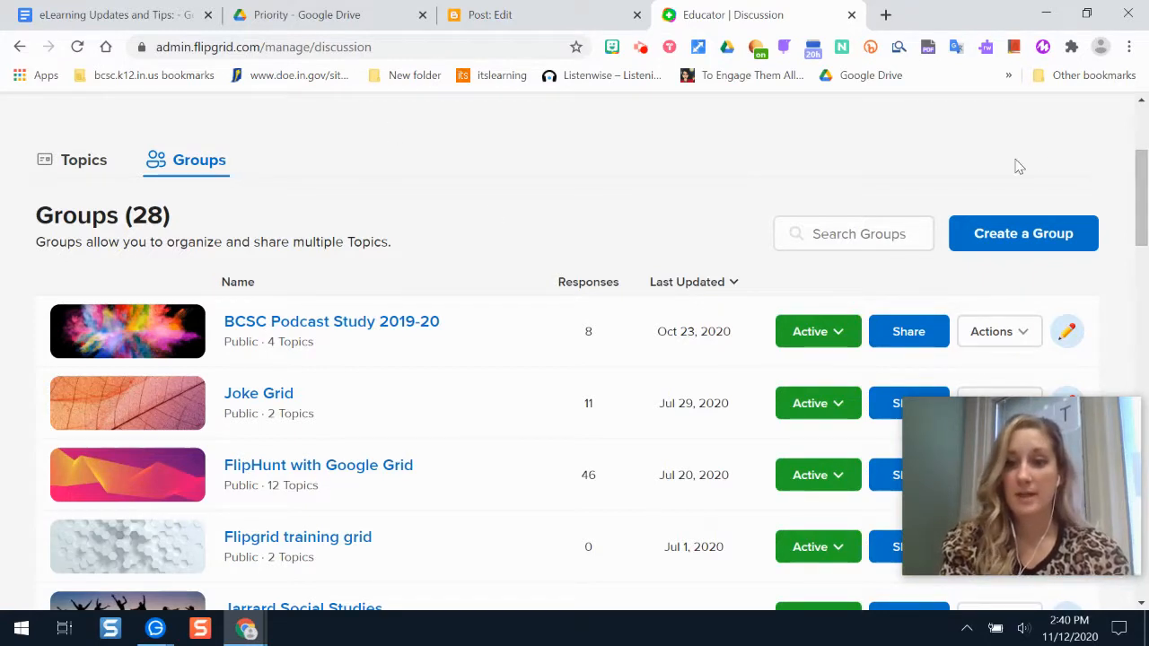
pyautogui.click(1003, 235)
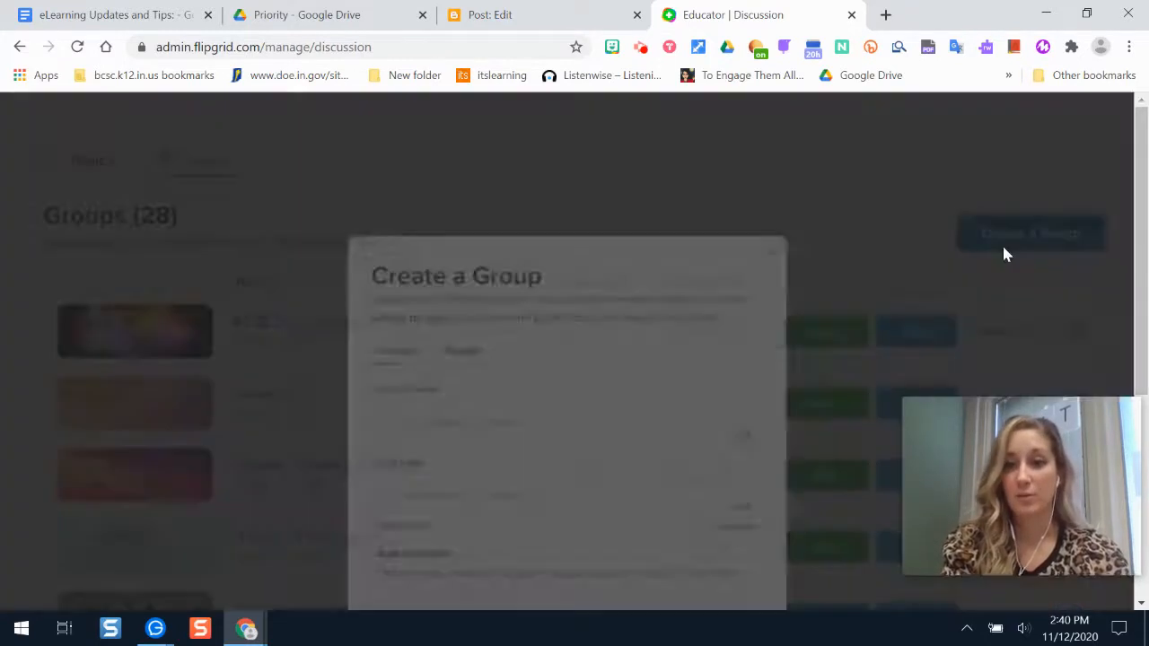
pyautogui.moveTo(1140, 208); pyautogui.dragTo(1140, 235)
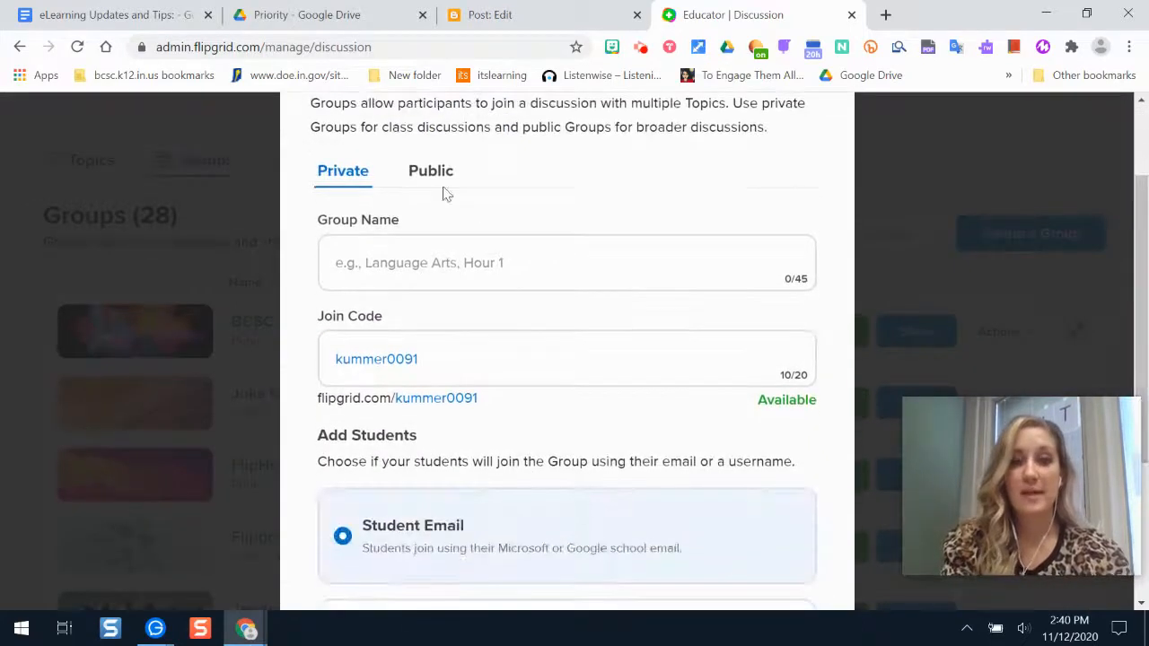
pyautogui.click(427, 172)
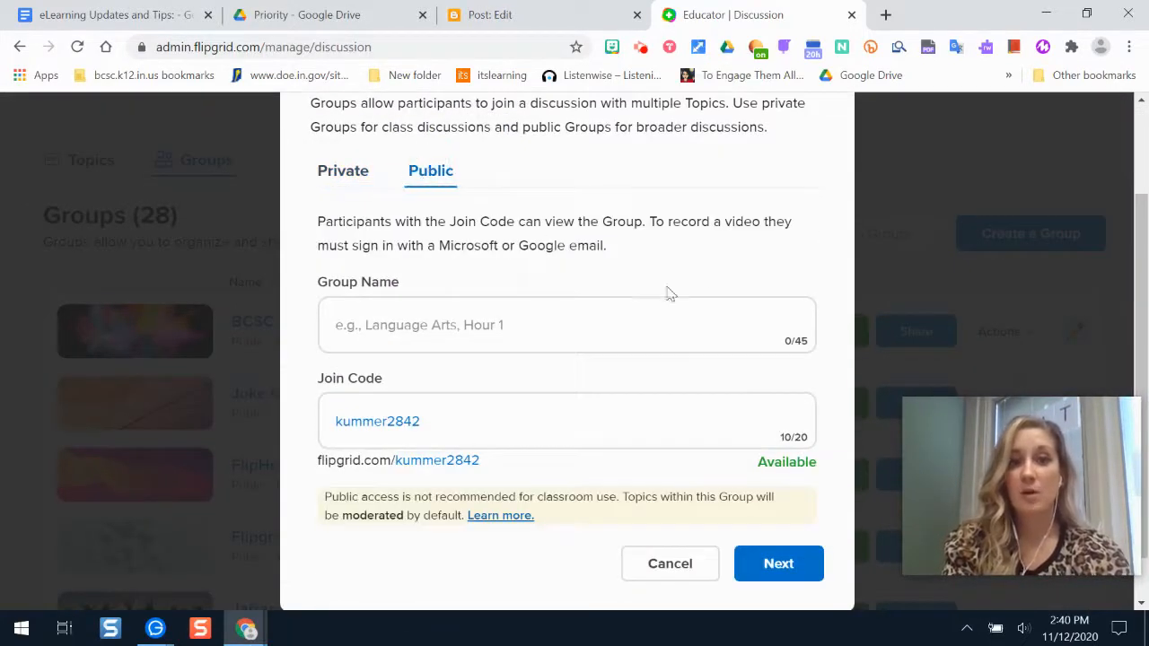
pyautogui.moveTo(1142, 270); pyautogui.dragTo(1146, 260)
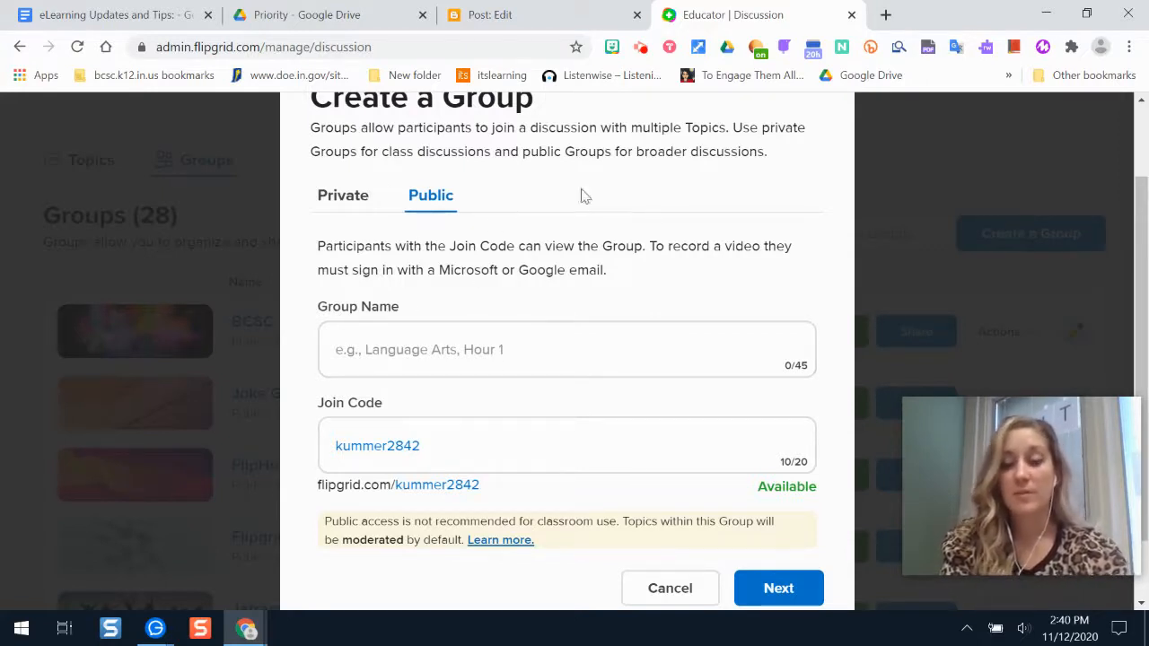
pyautogui.click(338, 196)
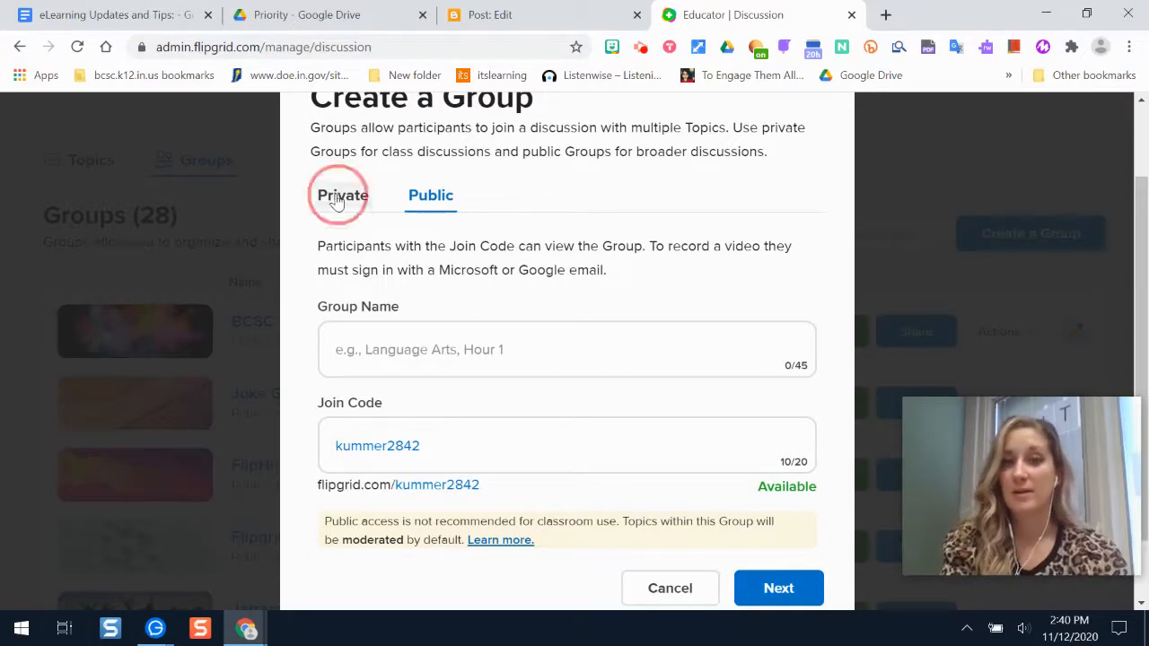
pyautogui.moveTo(1147, 228); pyautogui.dragTo(1148, 253)
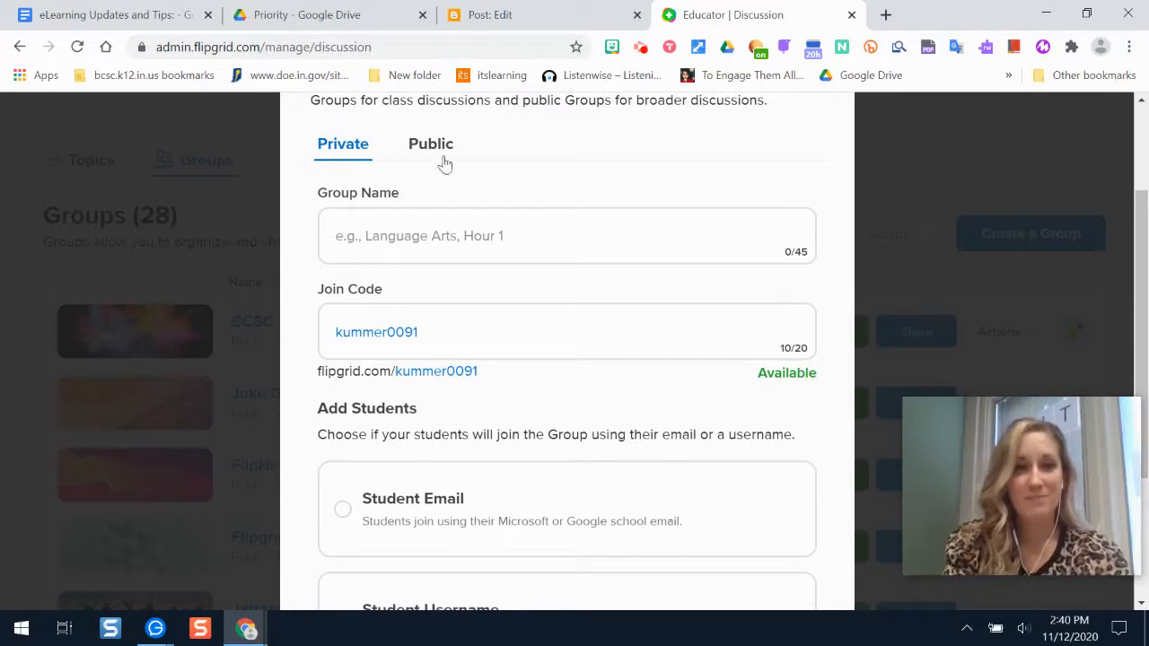
pyautogui.click(381, 254)
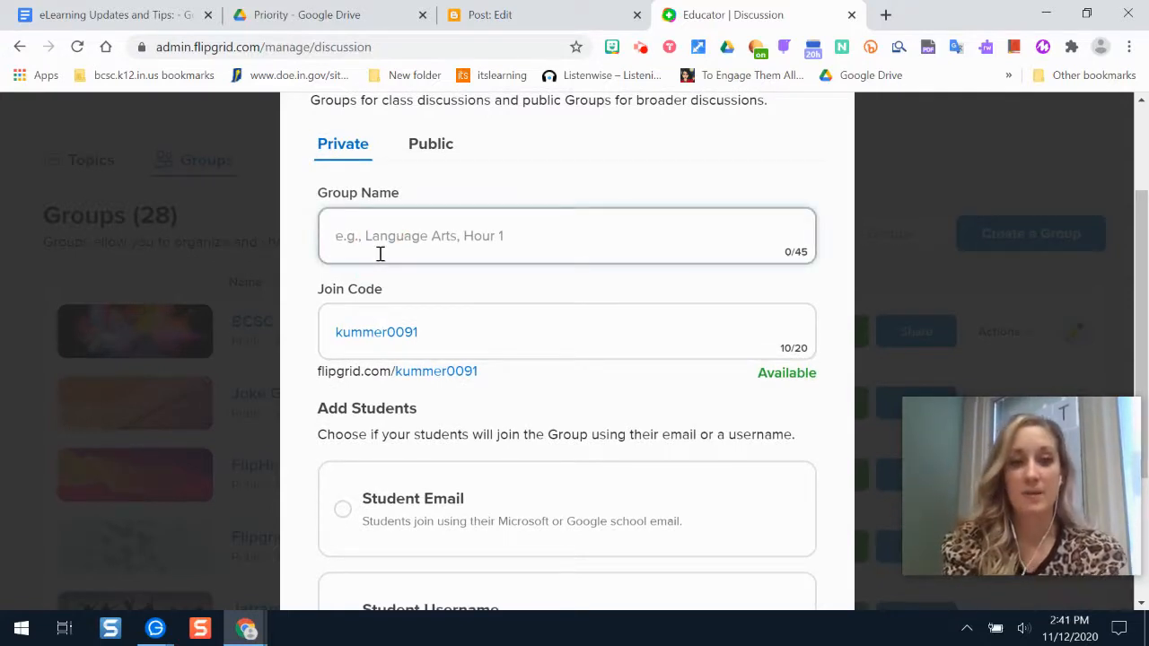
# Name the group '1st Period History' and replace the default join code with a custom one.
pyautogui.write('1st Period History')
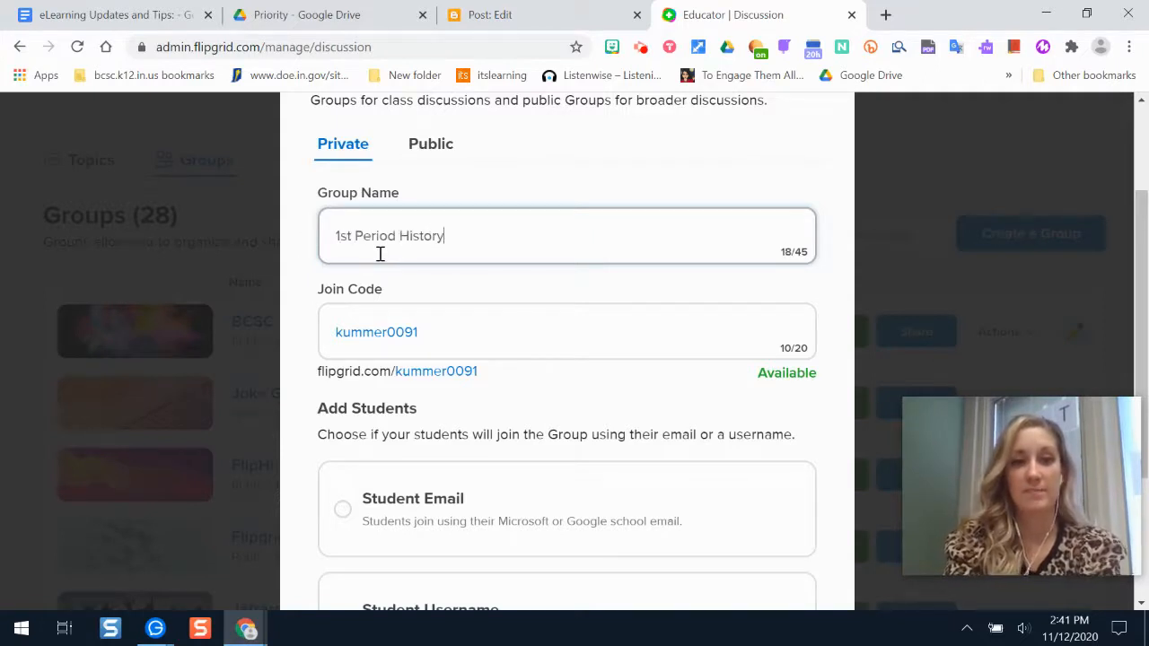
pyautogui.click(505, 321)
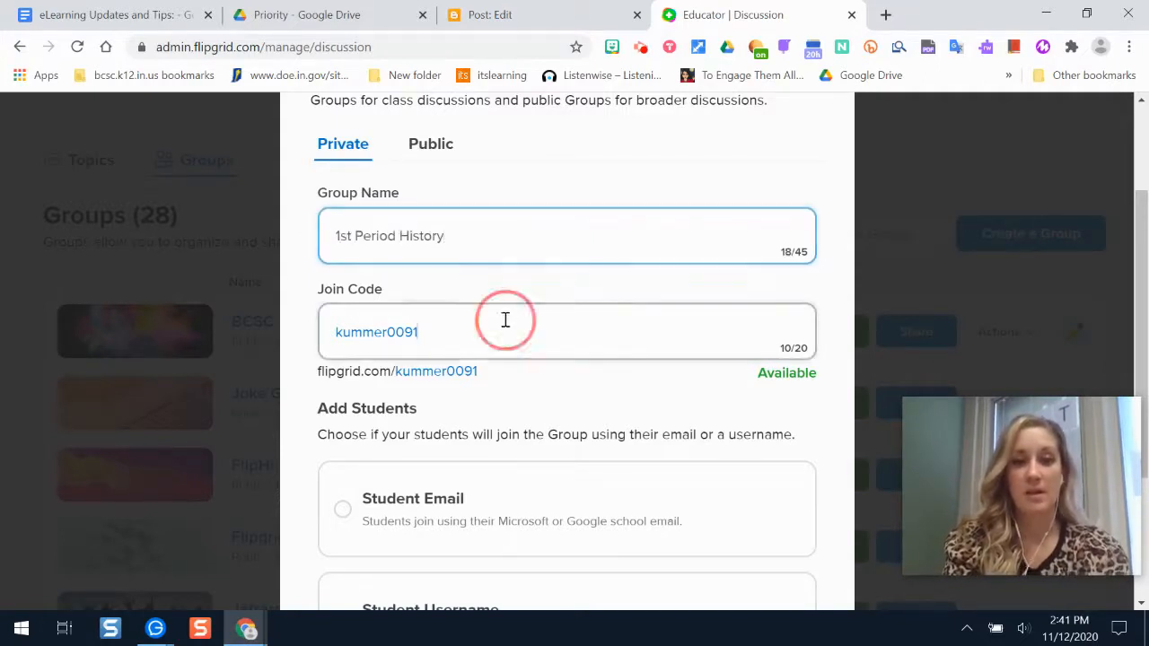
pyautogui.moveTo(439, 333); pyautogui.dragTo(302, 351)
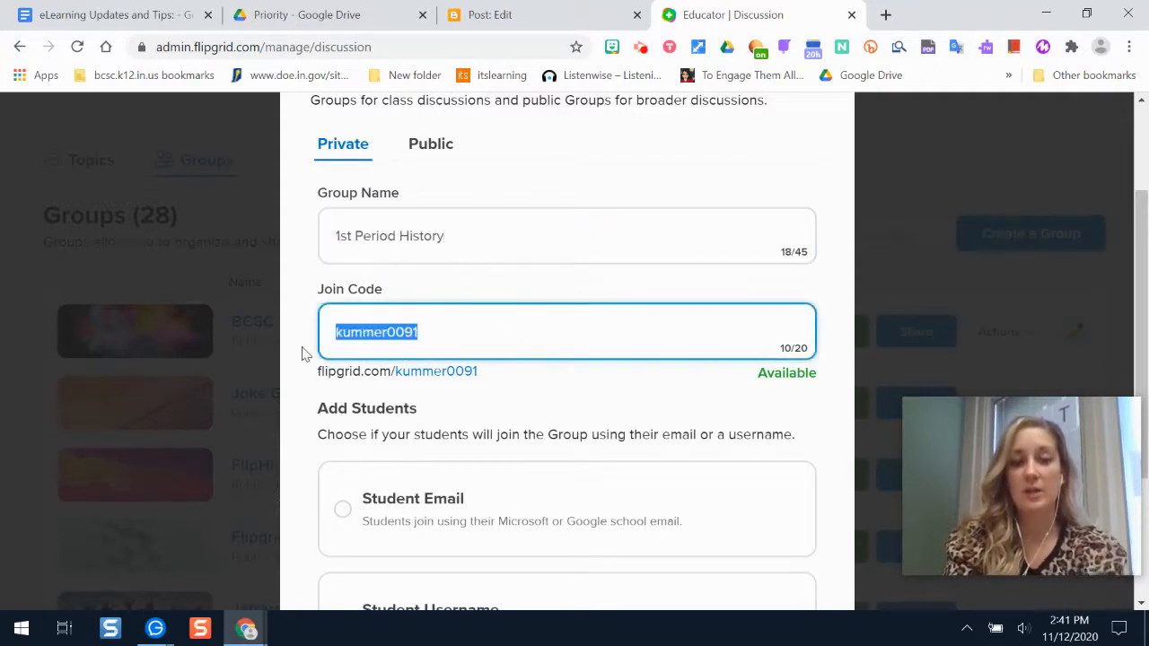
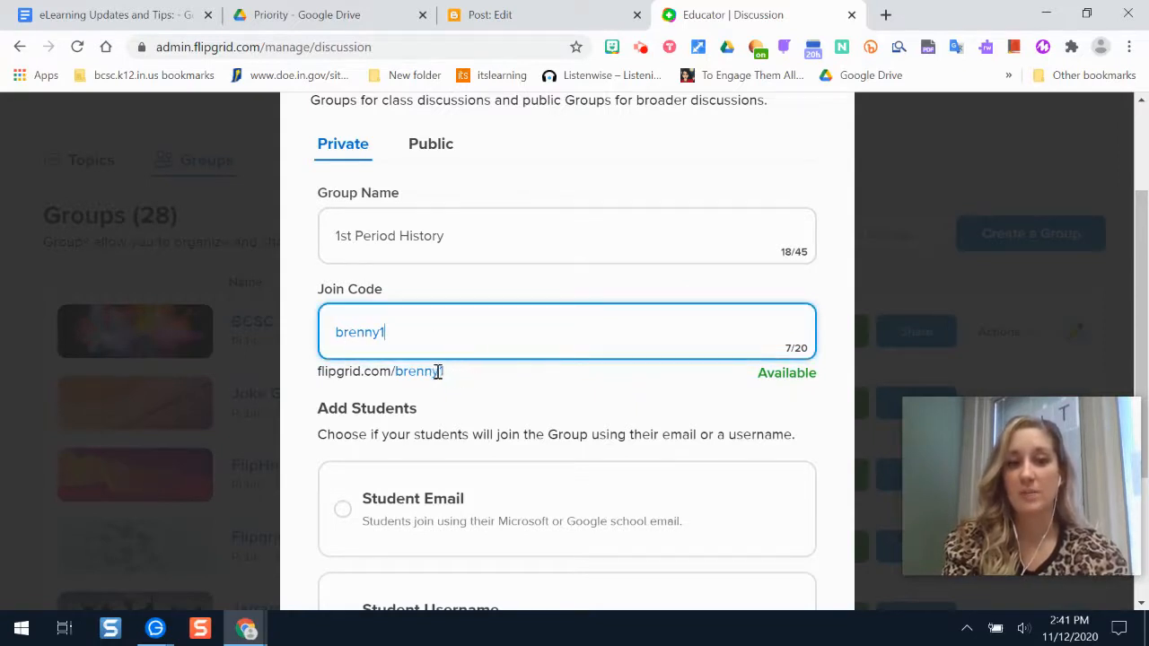
pyautogui.moveTo(442, 372); pyautogui.dragTo(320, 371)
pyautogui.click(316, 371)
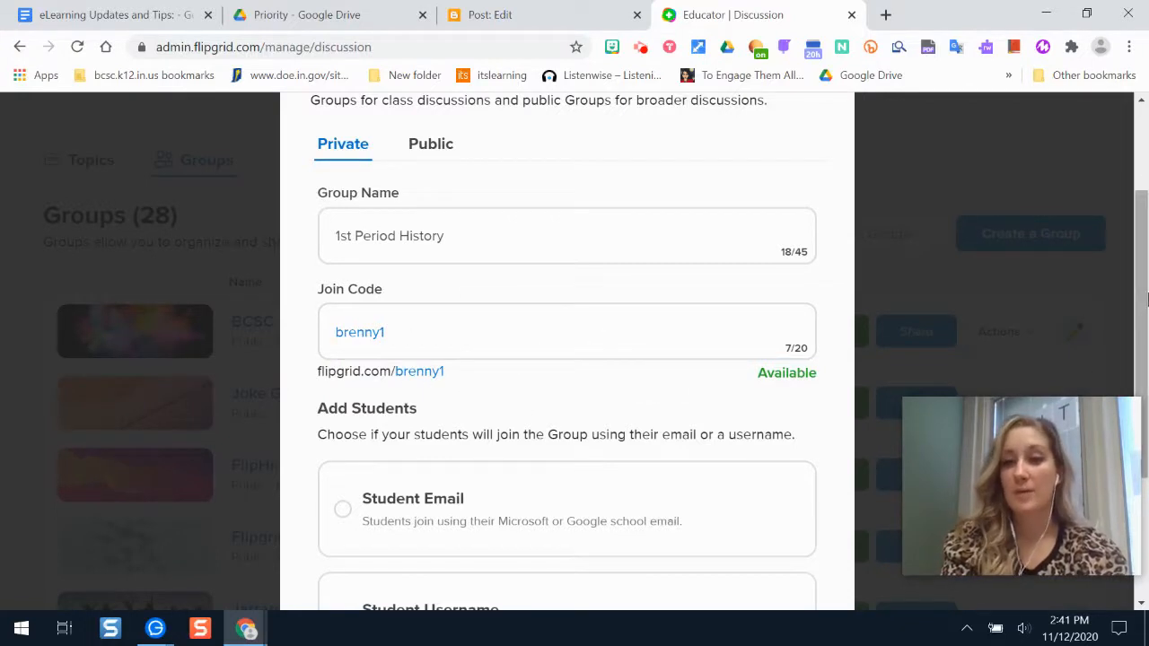
# Choose Student Email as the way students join, then continue to adding students.
pyautogui.moveTo(1143, 295); pyautogui.dragTo(1148, 395)
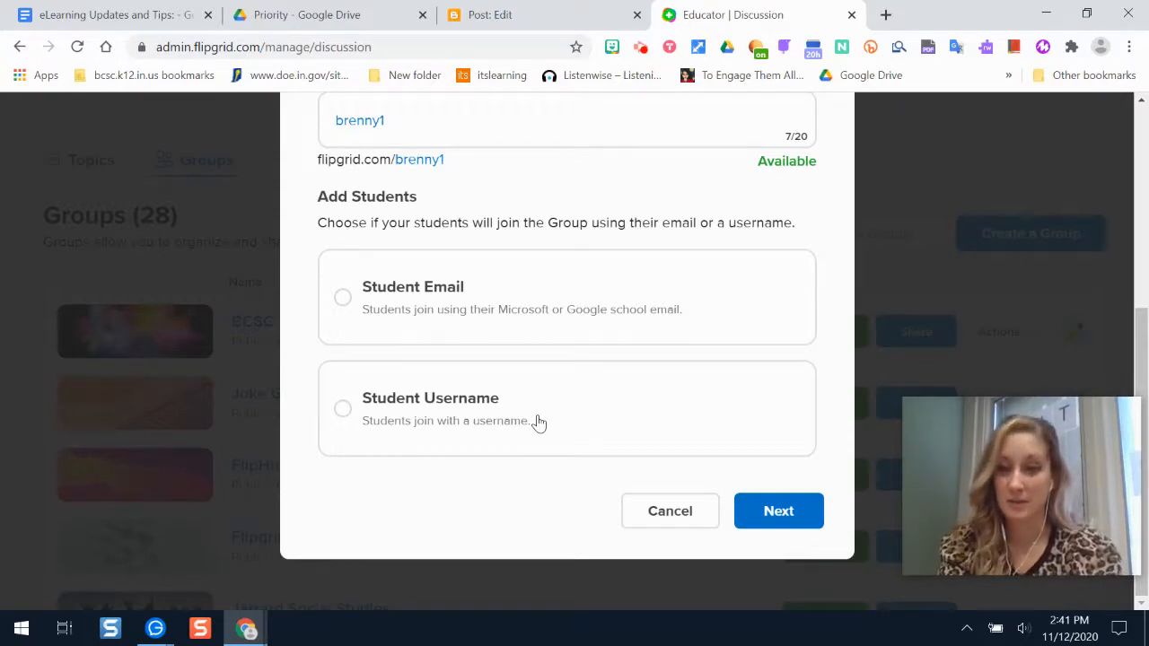
pyautogui.click(342, 299)
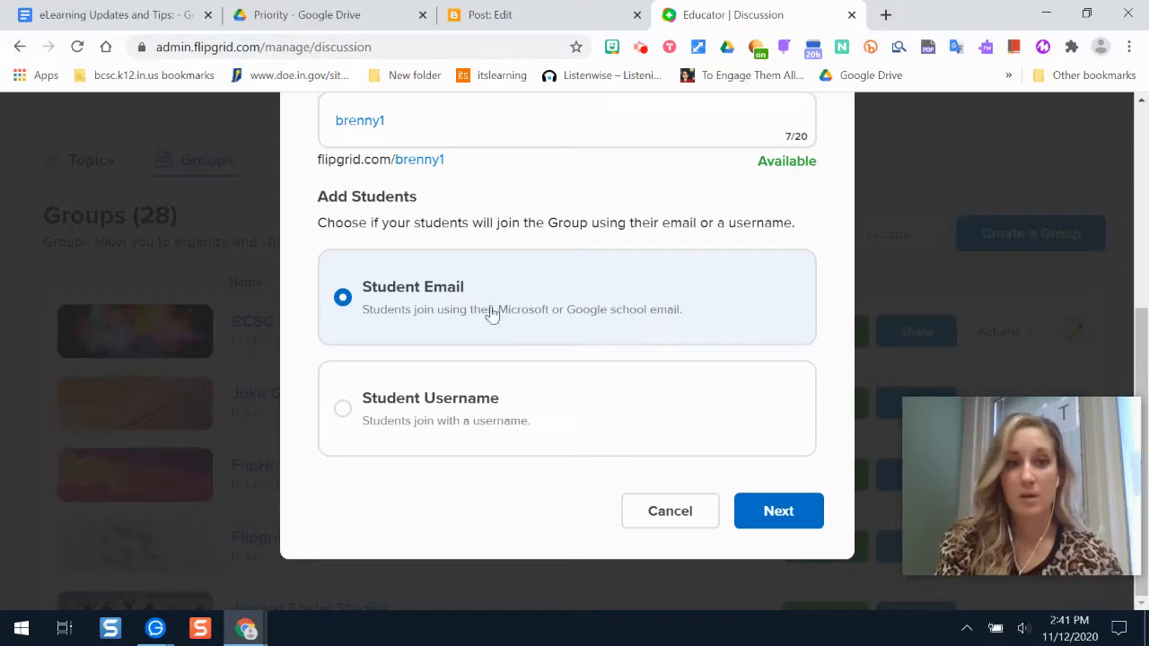
pyautogui.click(797, 512)
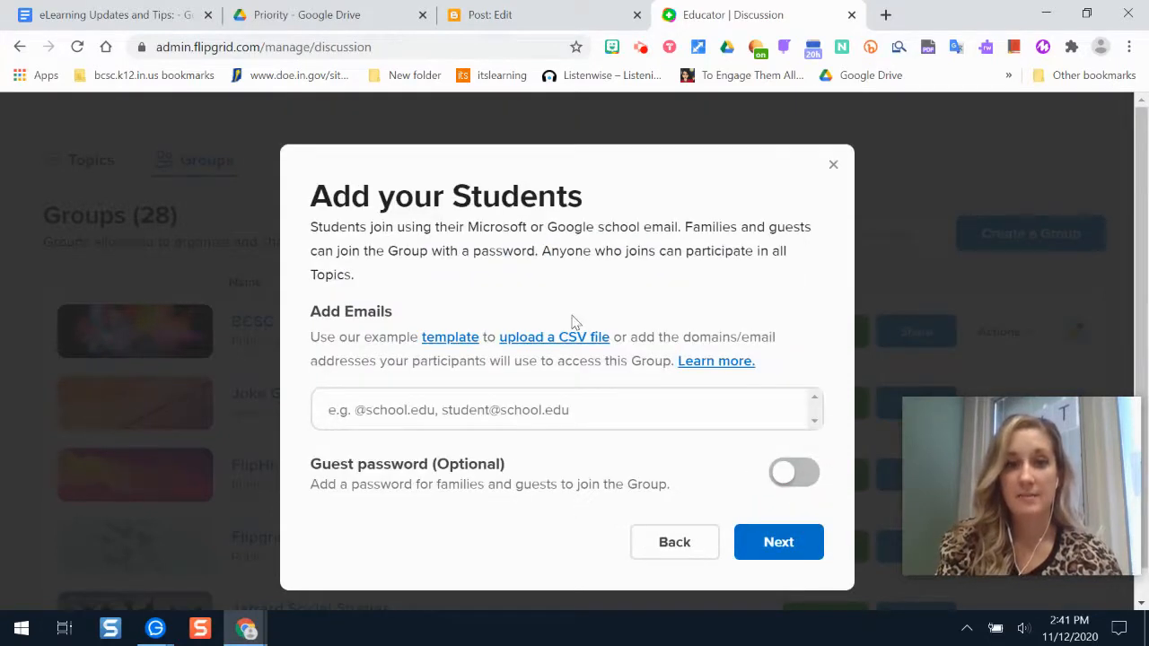
pyautogui.scroll(-1, 582, 331)
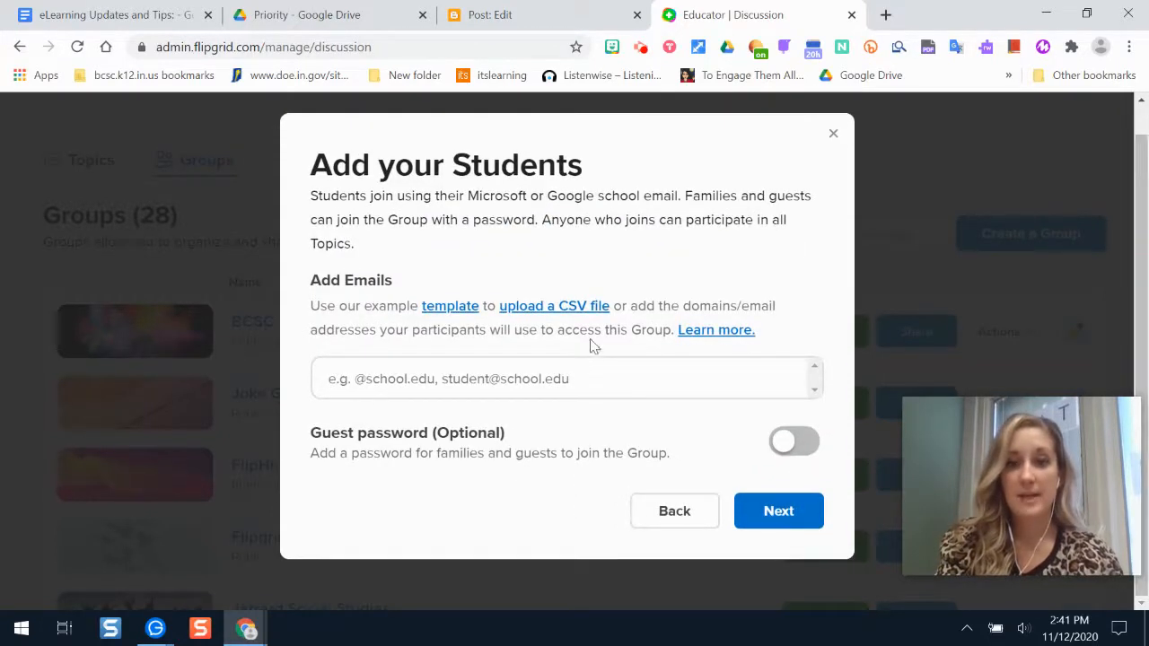
pyautogui.click(431, 379)
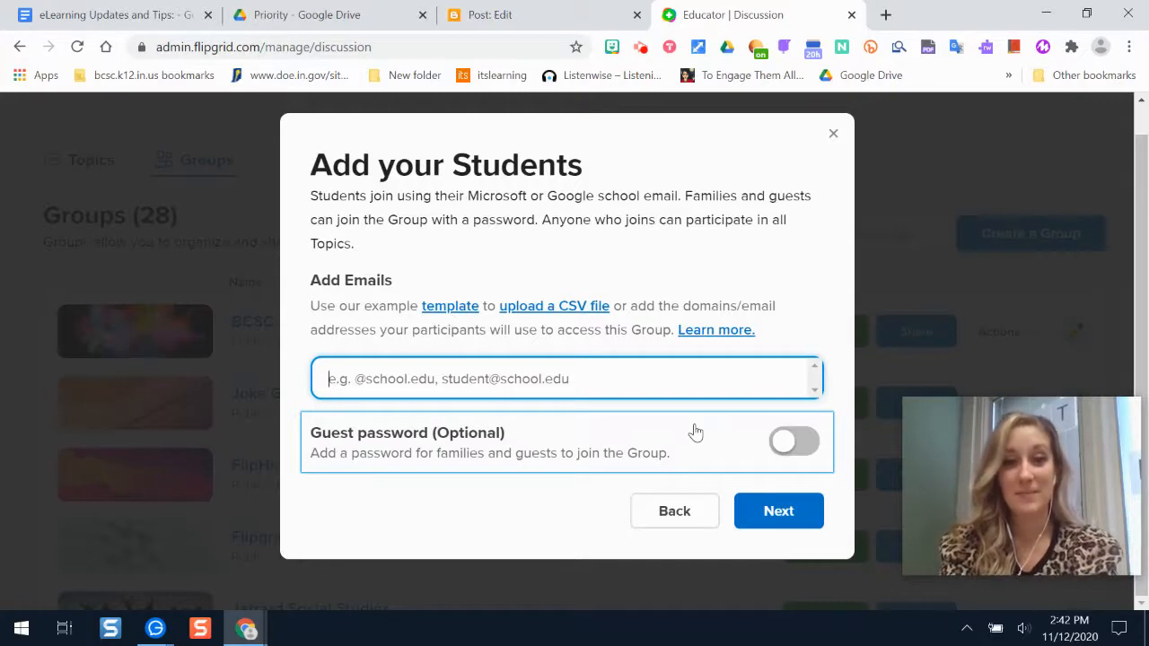
pyautogui.write('@students.bcsc.k12.in.us')
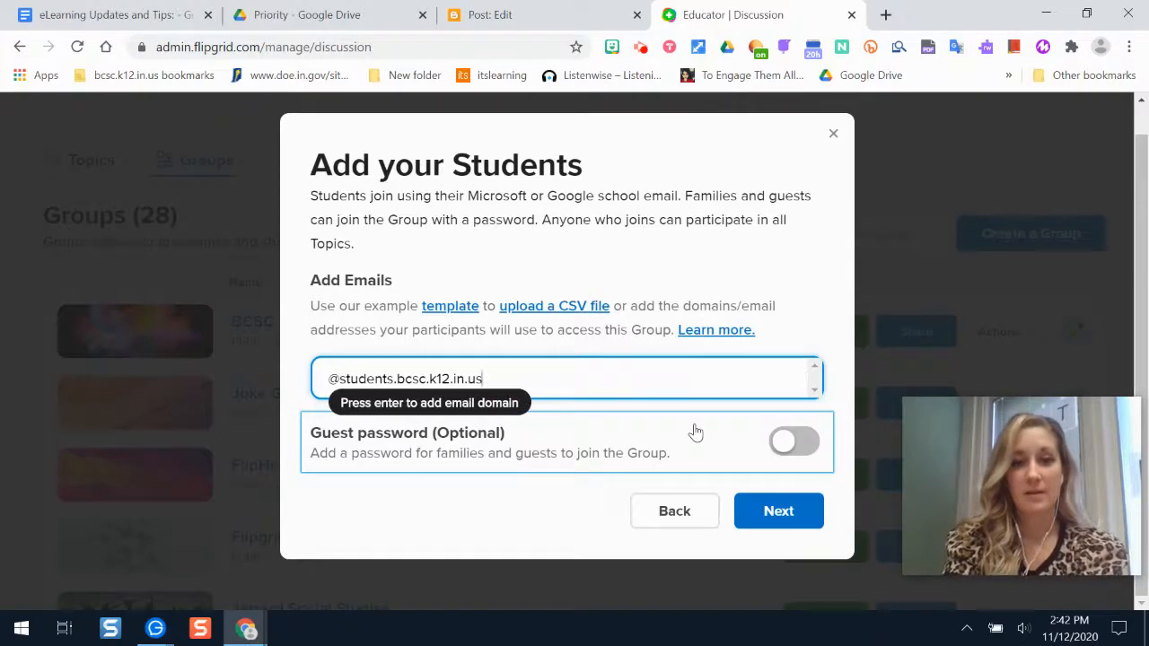
pyautogui.press('Return')
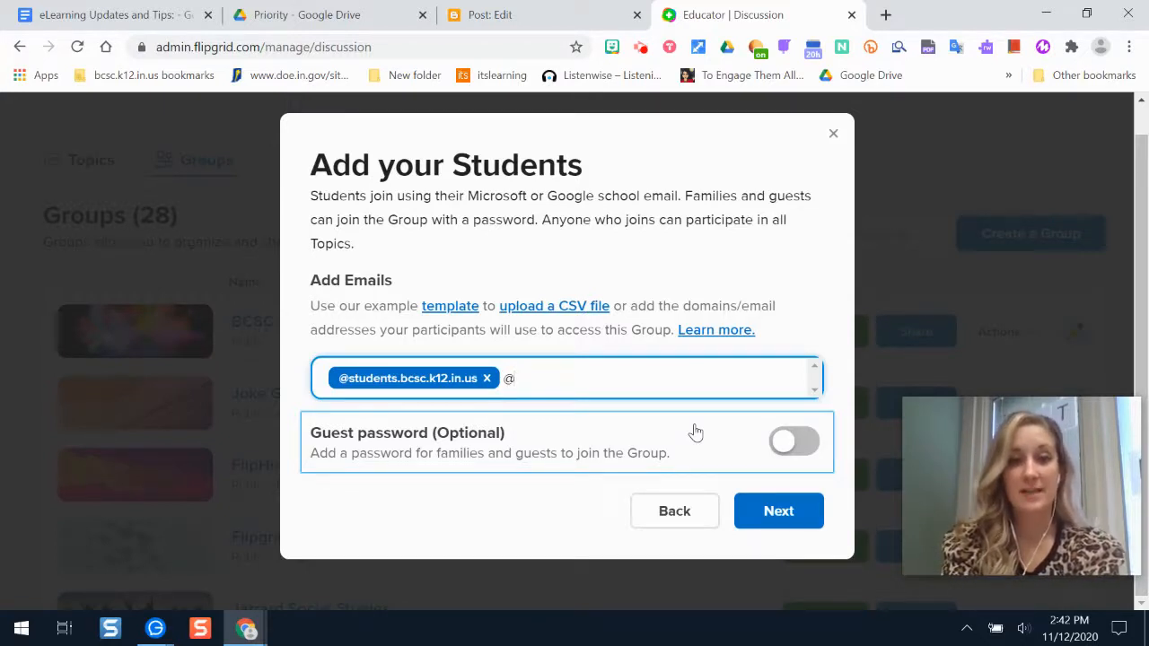
pyautogui.write('bcsc.k12.in')
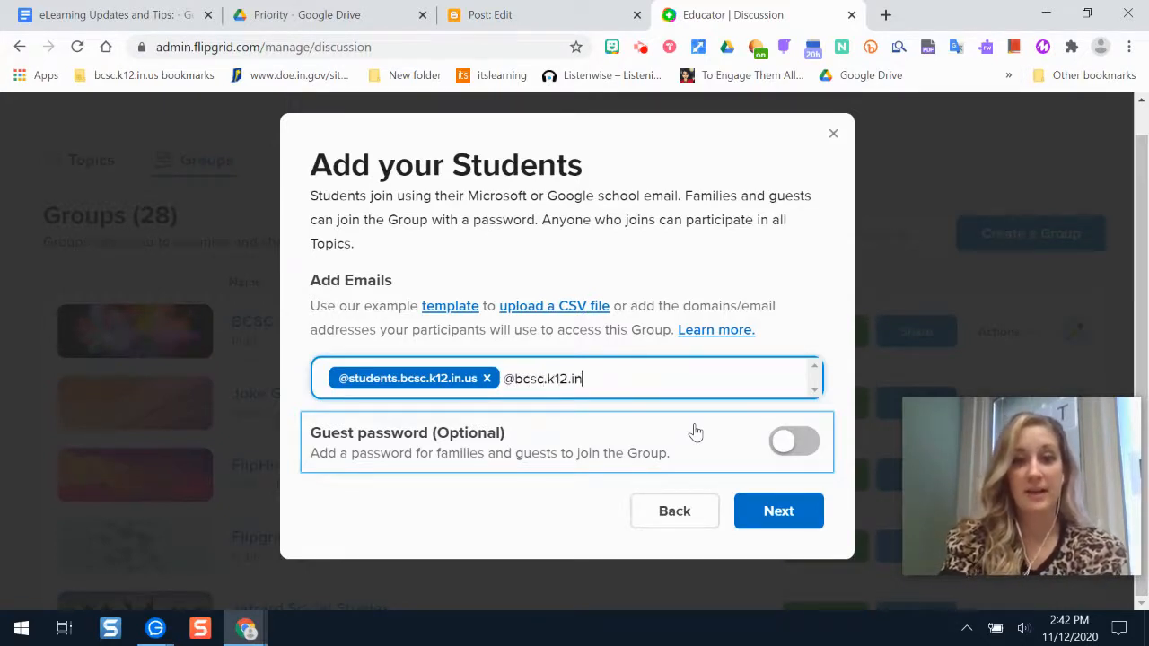
pyautogui.write('.us')
pyautogui.press('Return')
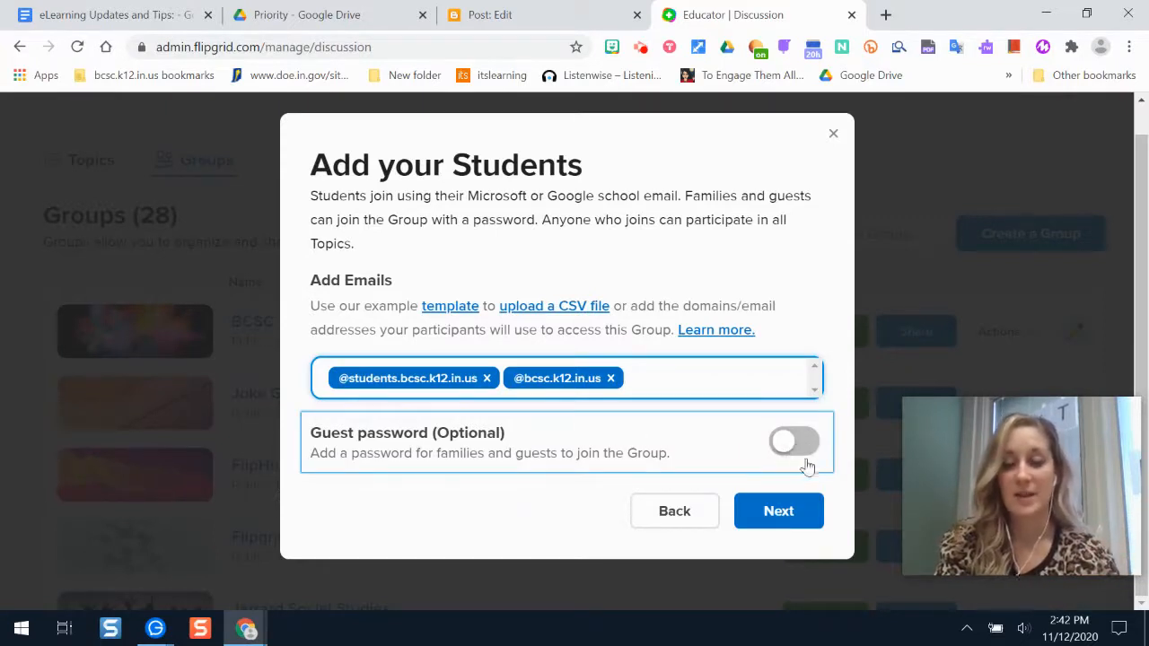
pyautogui.click(780, 529)
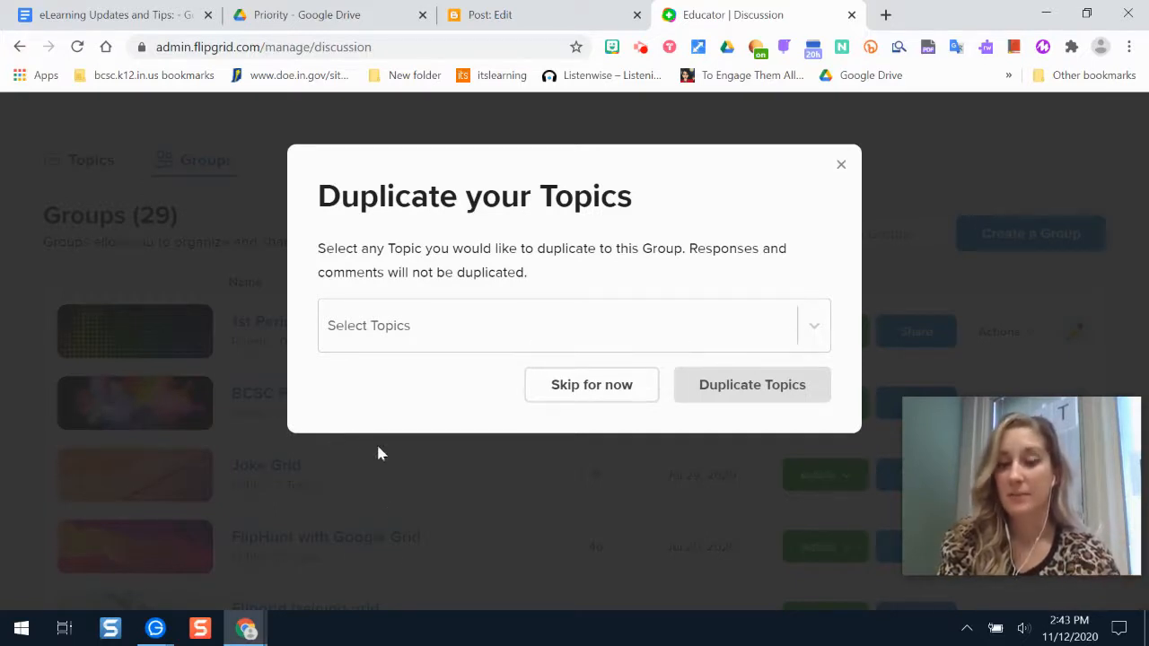
# Skip duplicating topics, copy the join code, view the QR code, and open the group page.
pyautogui.click(571, 384)
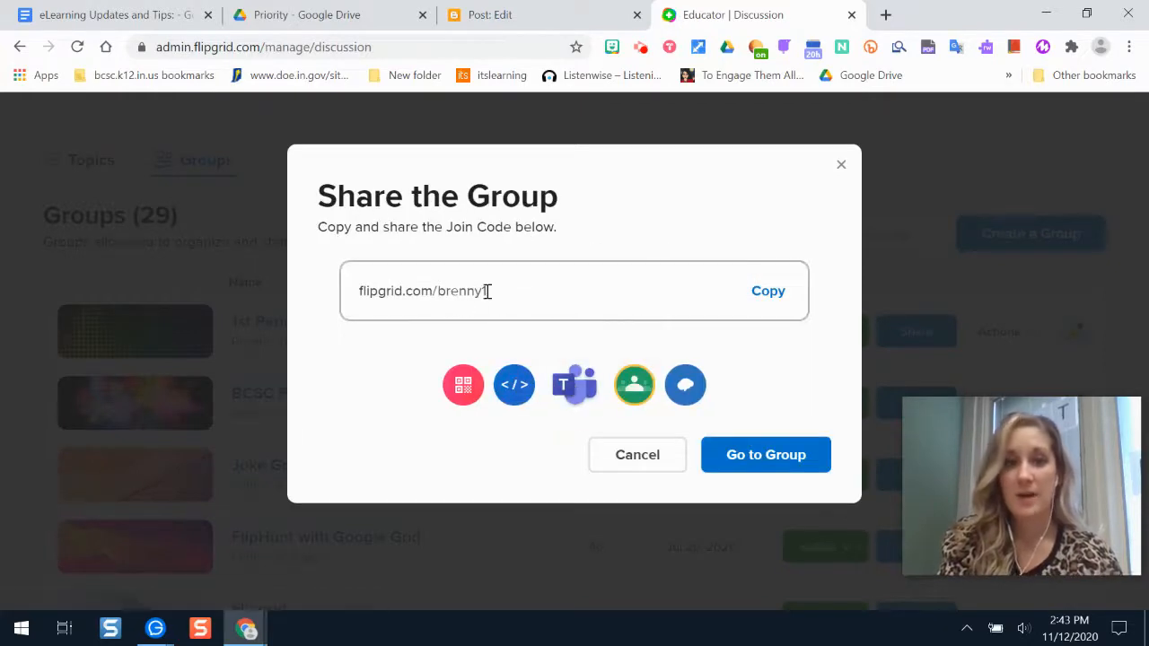
pyautogui.click(769, 291)
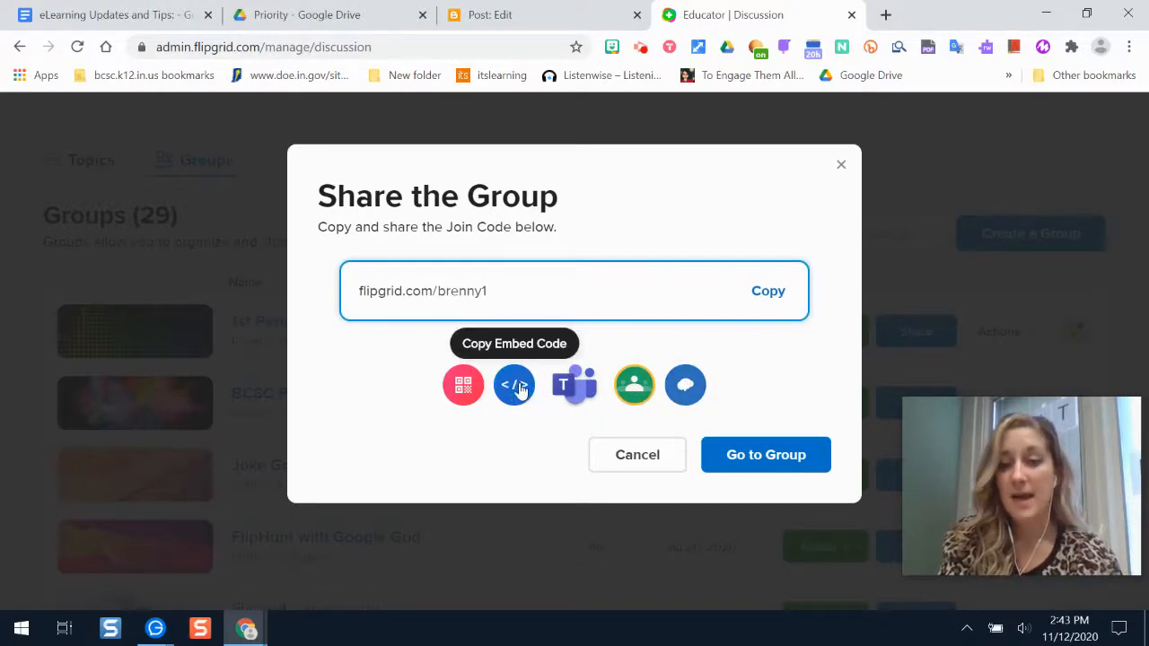
pyautogui.click(456, 386)
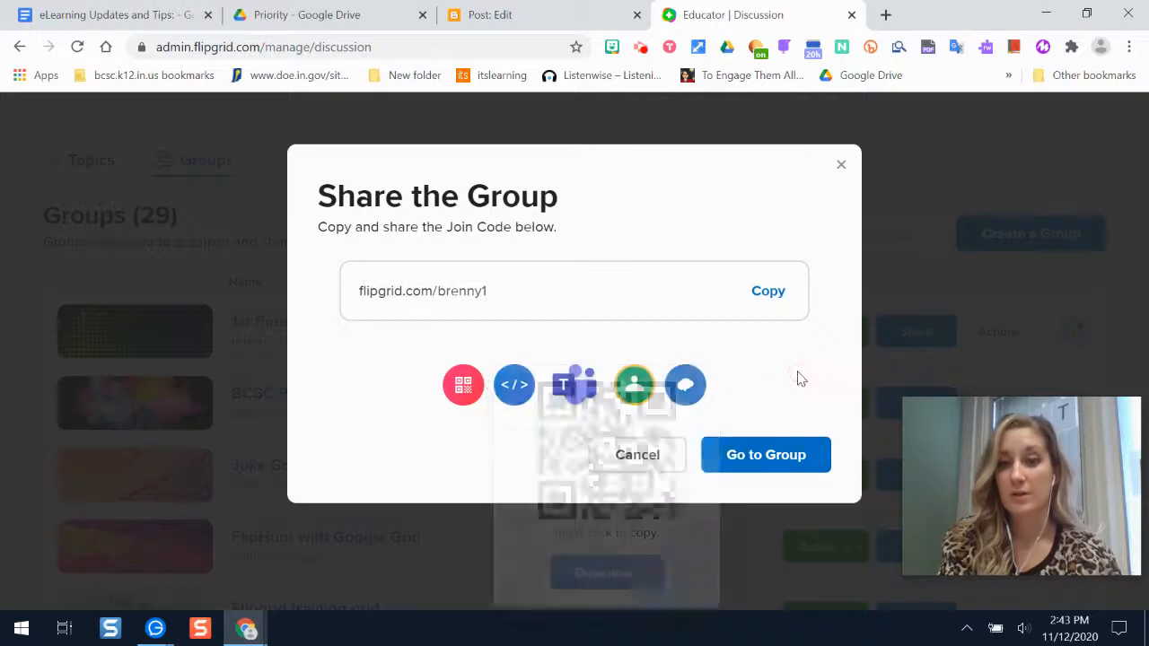
pyautogui.click(745, 458)
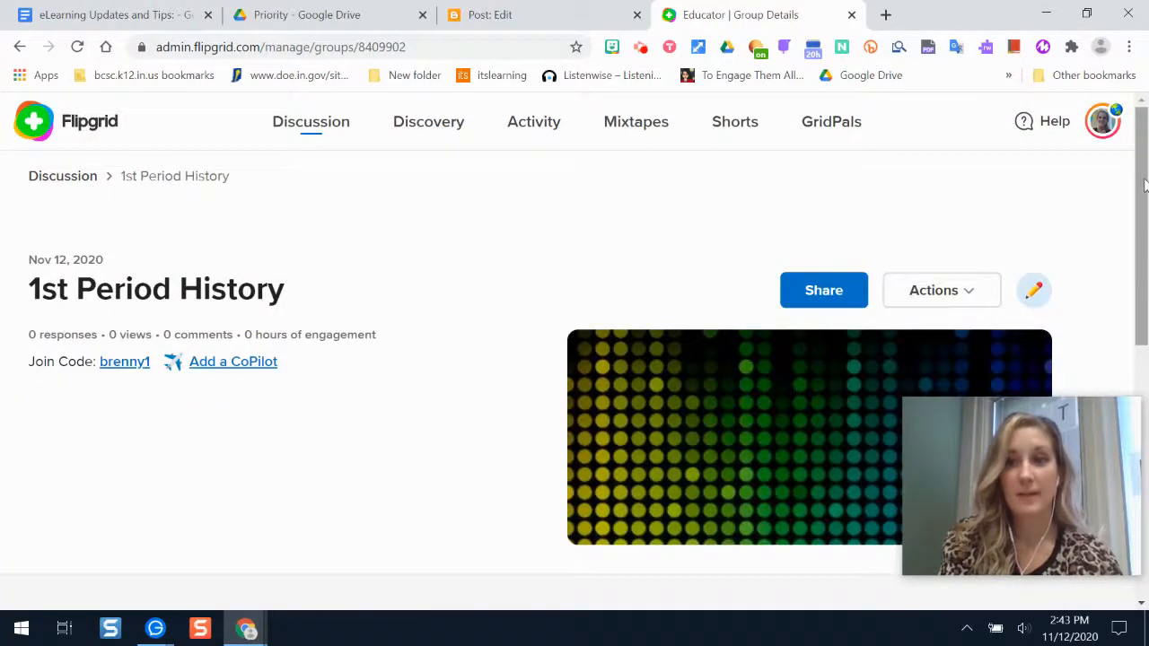
pyautogui.scroll(-1, 142, 284)
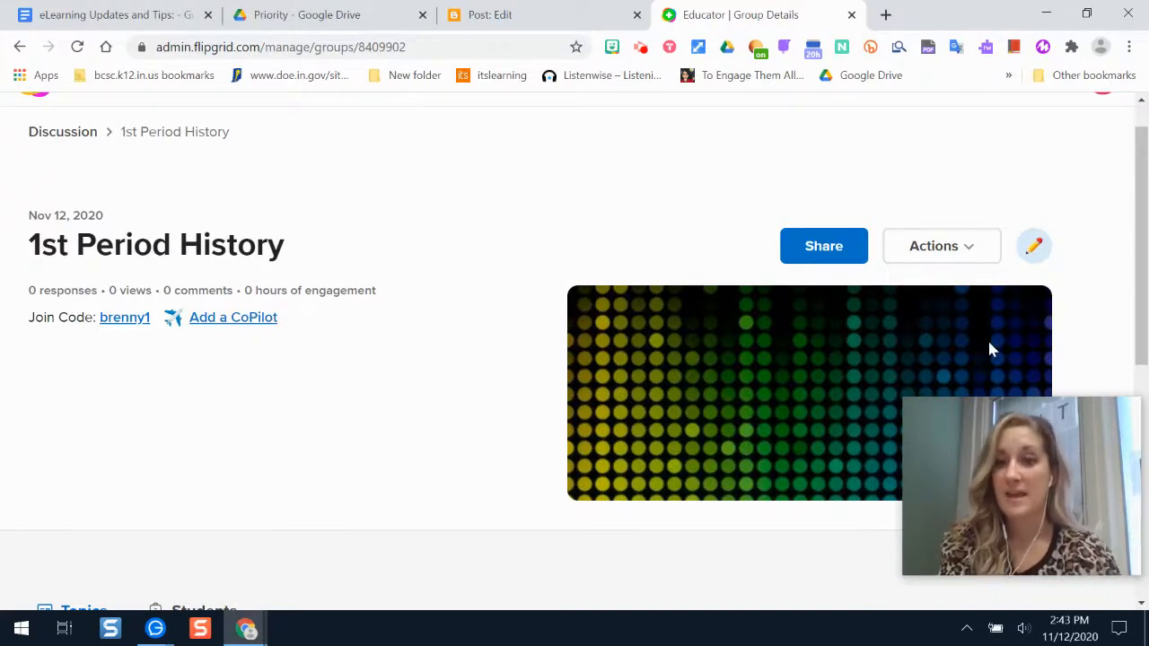
pyautogui.moveTo(1145, 204); pyautogui.dragTo(1146, 440)
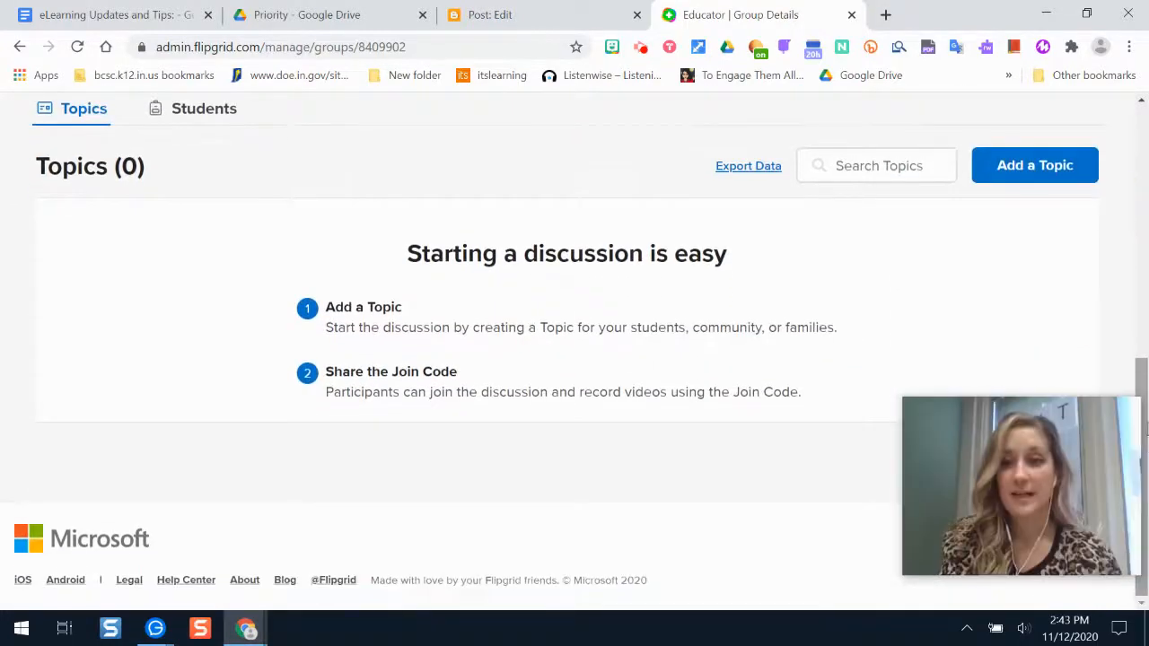
pyautogui.moveTo(1145, 370); pyautogui.dragTo(1146, 290)
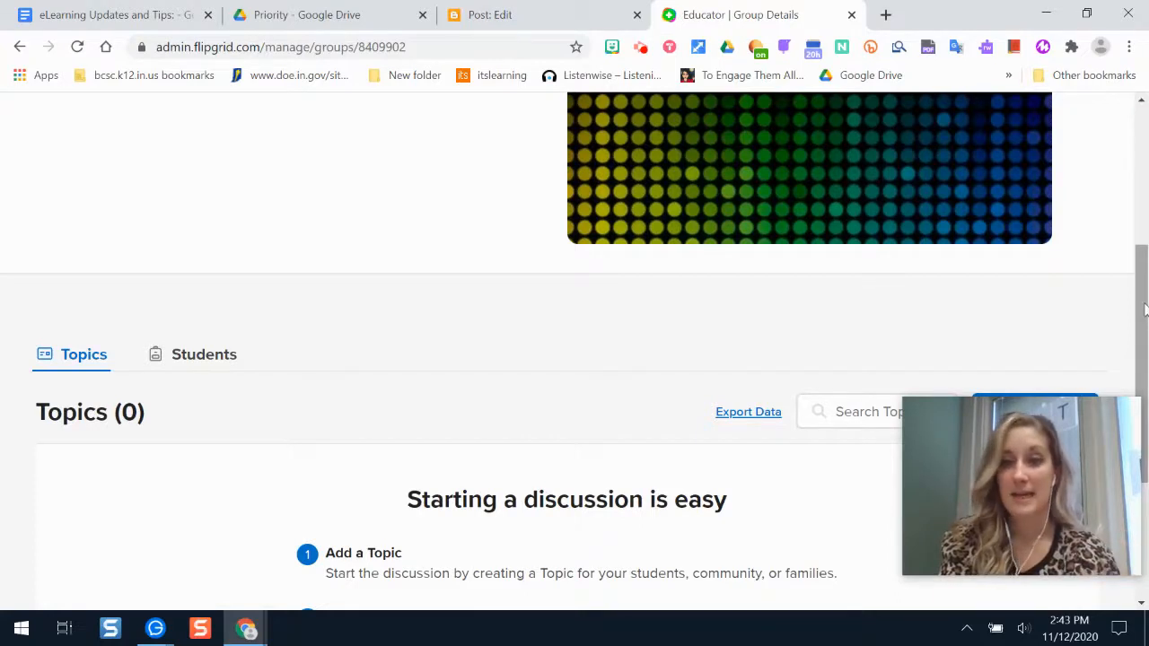
pyautogui.scroll(-3, 1138, 310)
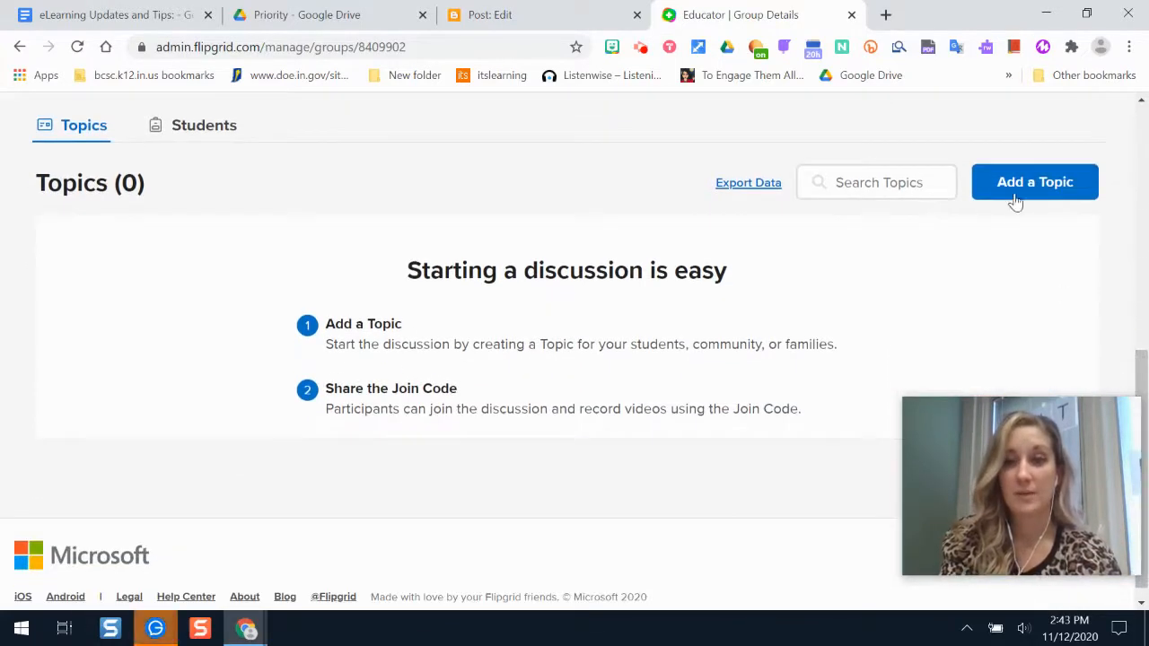
# Add a topic titled 'Say Hello!' with the prompt 'Please share your name and your favorite food!'.
pyautogui.click(1018, 186)
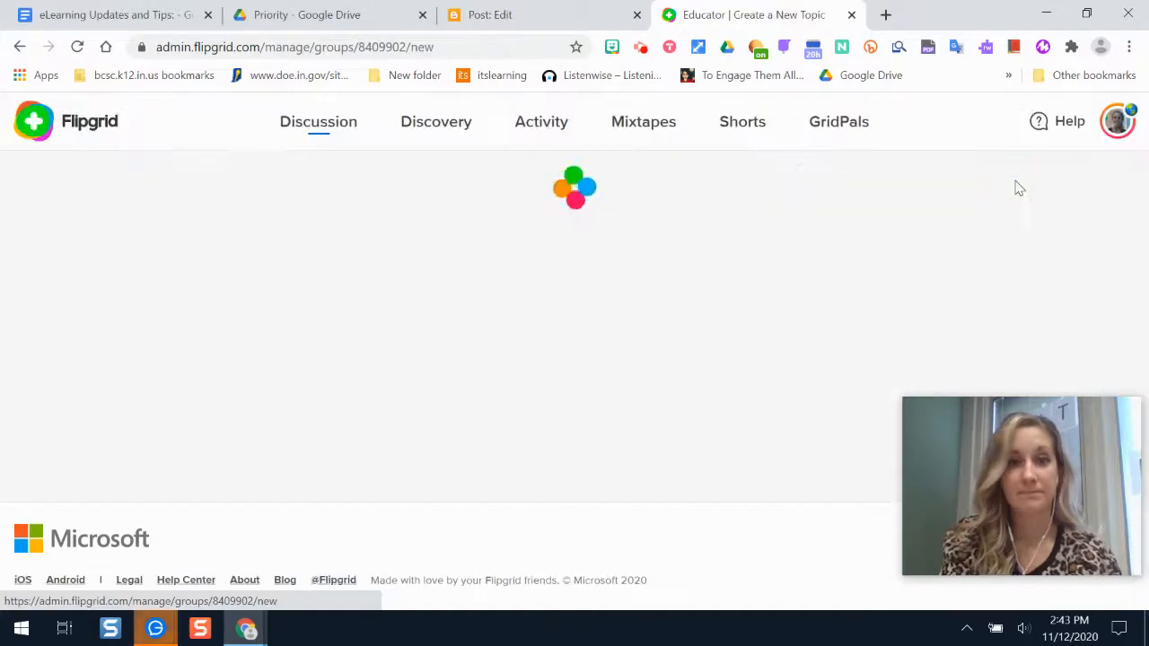
pyautogui.scroll(-3, 1144, 180)
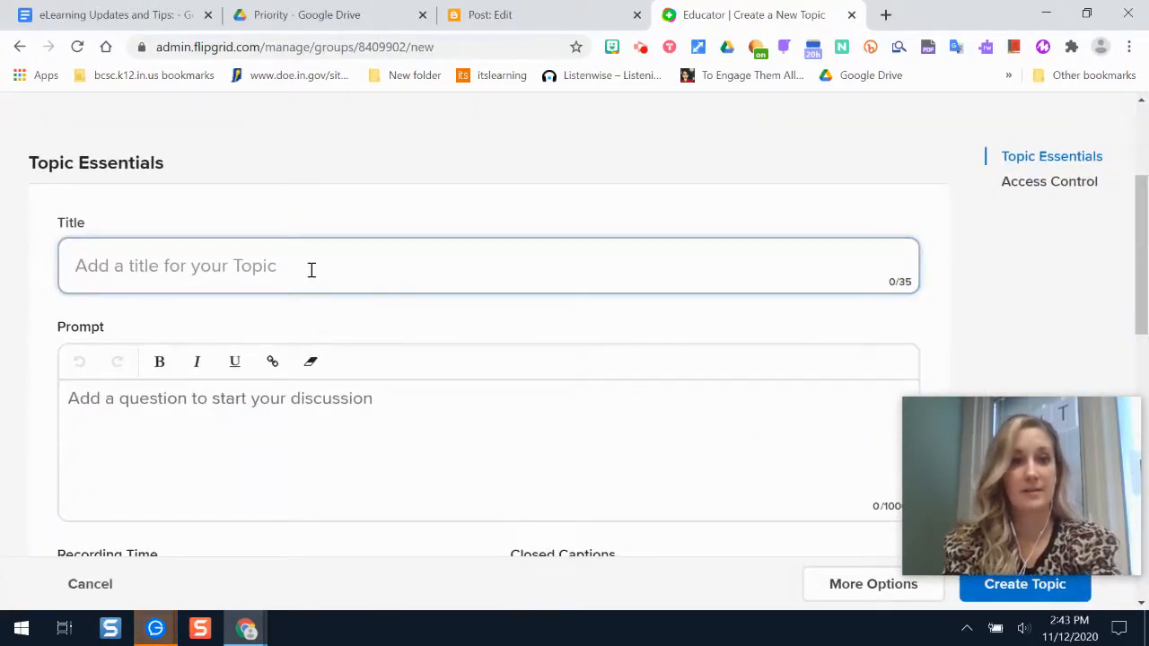
pyautogui.write('Say Hello')
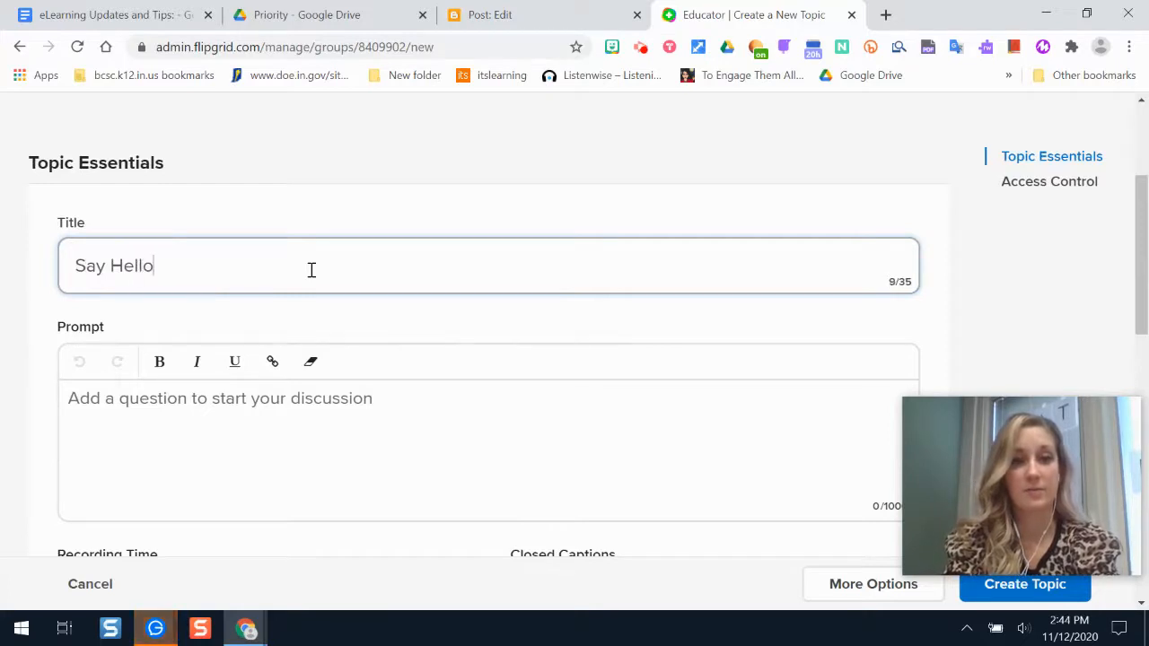
pyautogui.write('!')
pyautogui.click(336, 475)
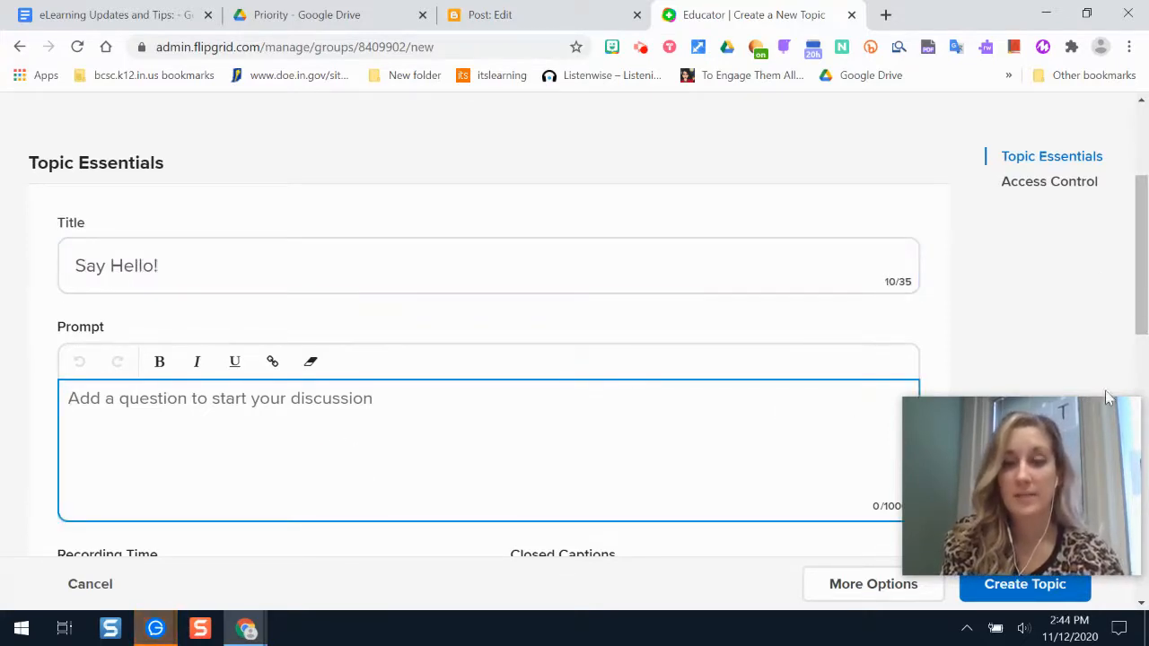
pyautogui.scroll(-1, 1147, 271)
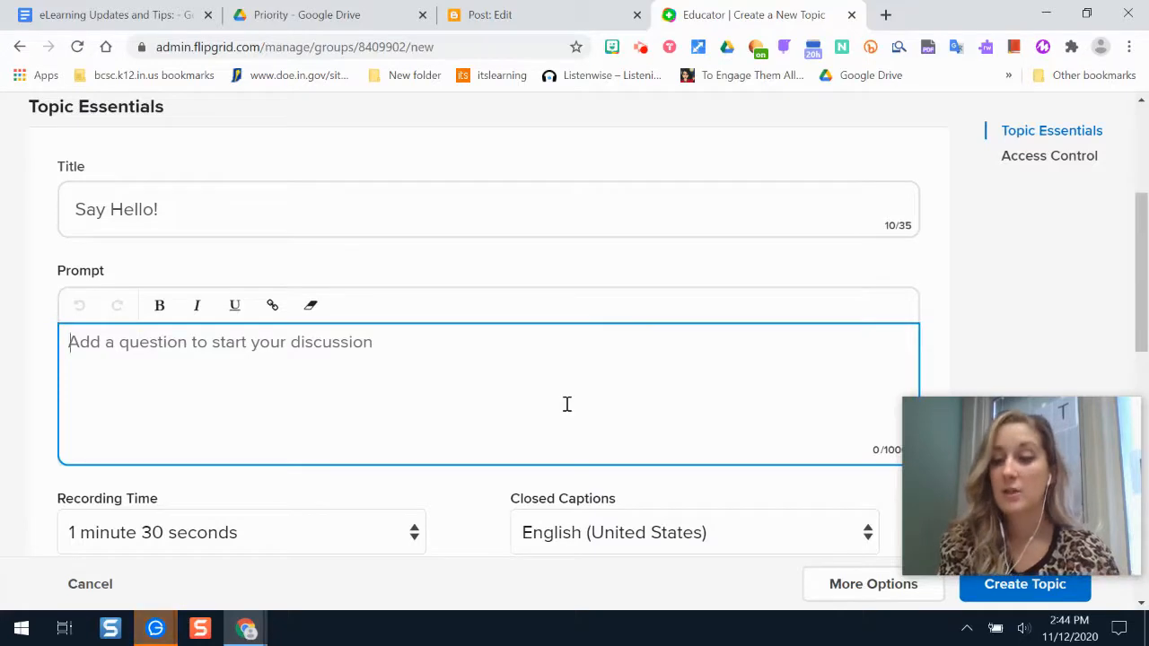
pyautogui.scroll(-1, 1146, 321)
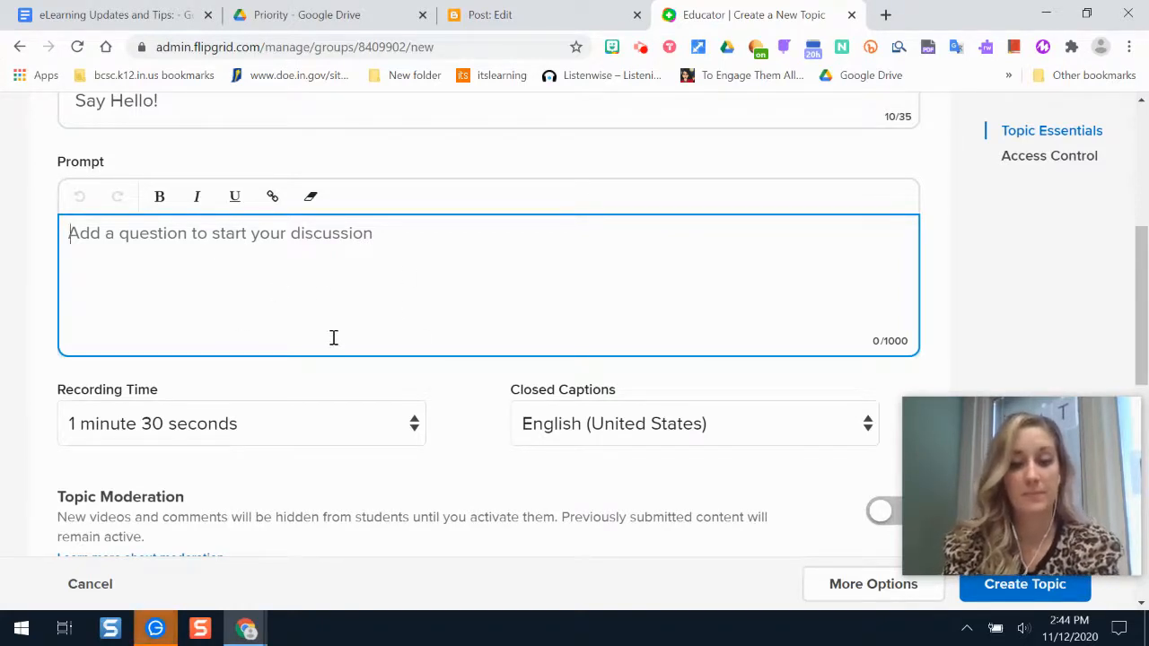
pyautogui.write('How are')
pyautogui.press('BackSpace')
pyautogui.press('BackSpace')
pyautogui.press('BackSpace')
pyautogui.press('BackSpace')
pyautogui.press('BackSpace')
pyautogui.press('BackSpace')
pyautogui.press('BackSpace')
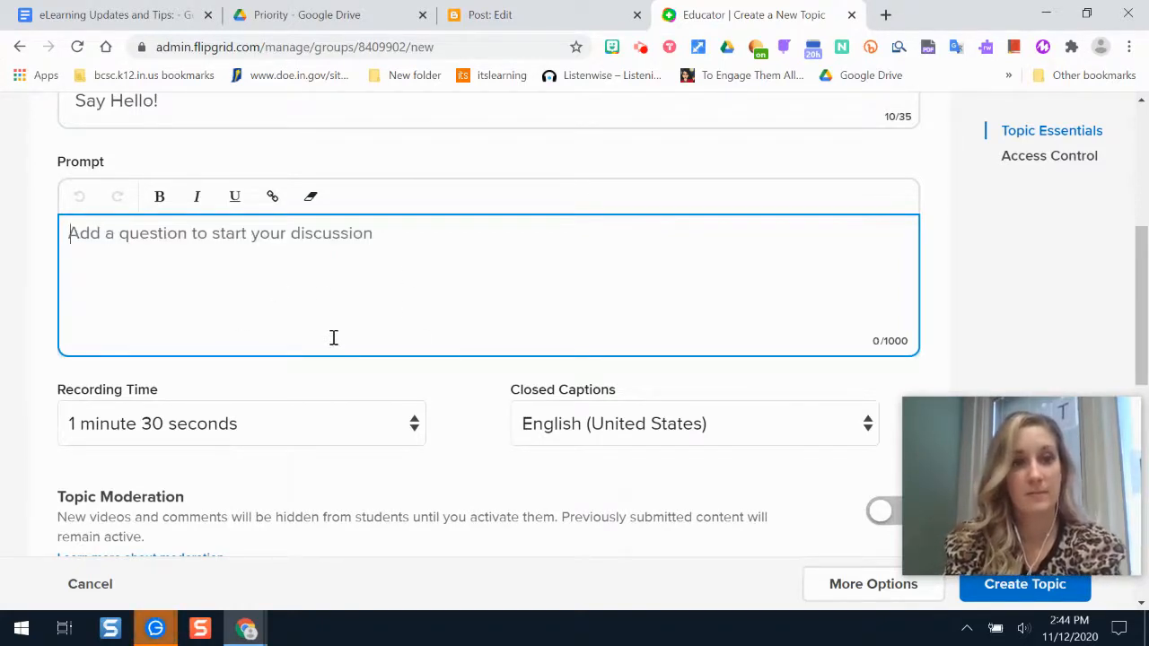
pyautogui.write('Please share your n')
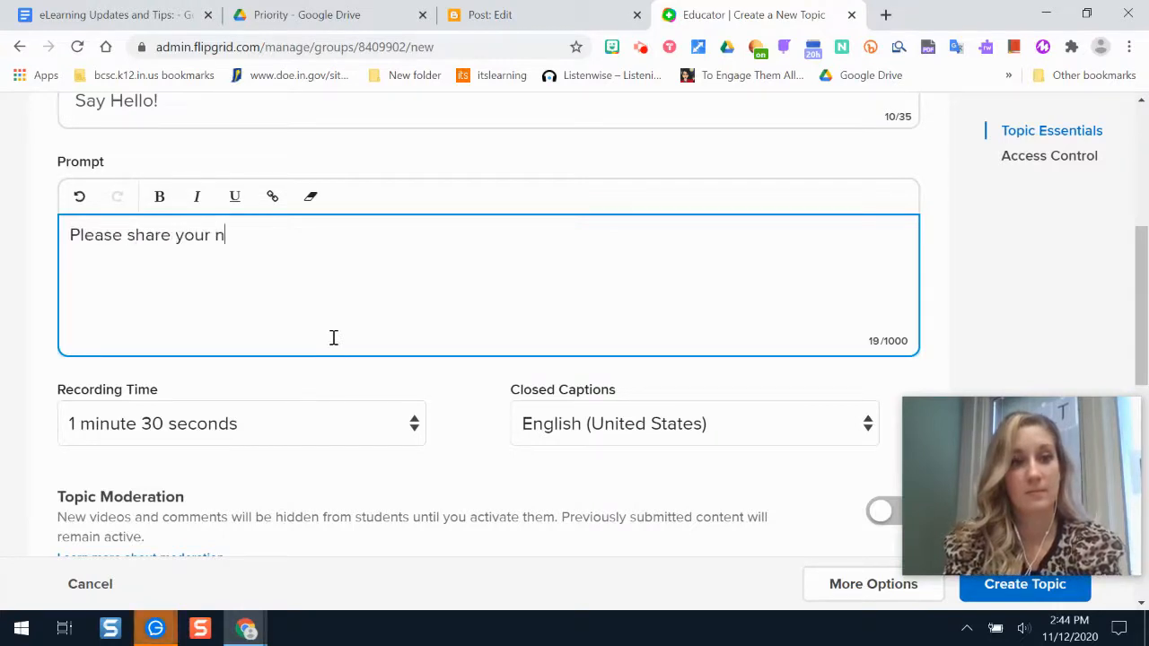
pyautogui.write('ame and your favorite ')
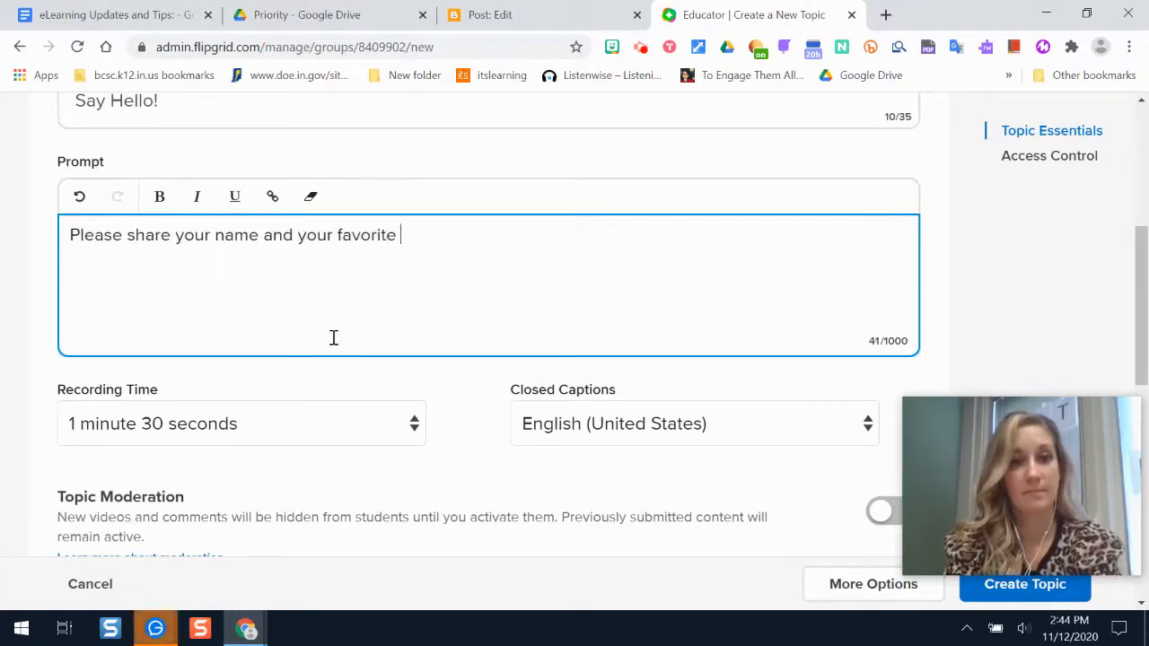
pyautogui.write('food!')
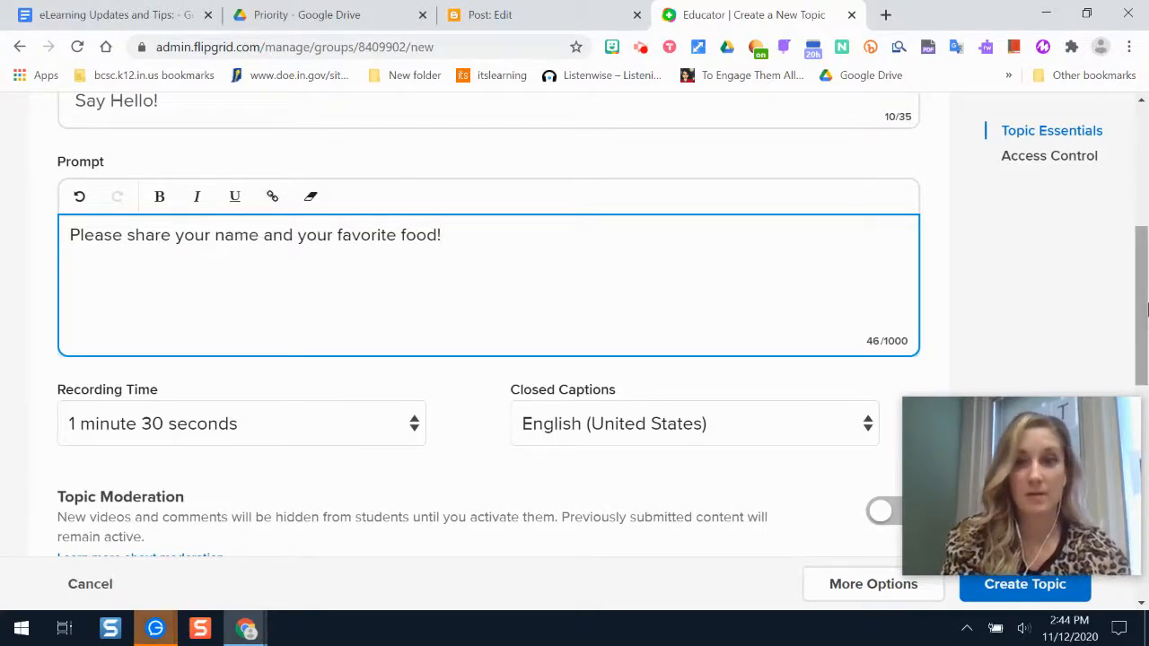
pyautogui.moveTo(1142, 310); pyautogui.dragTo(1144, 397)
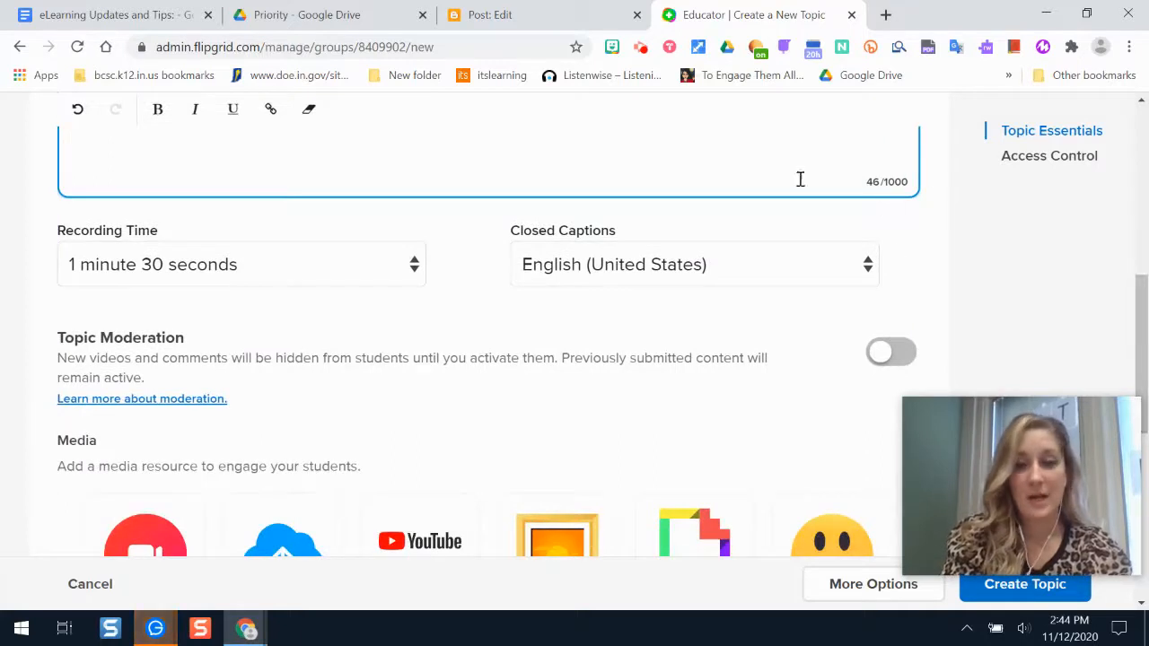
# Set the topic's recording time to 3 minutes and keep English (United States) closed captions.
pyautogui.moveTo(1145, 350); pyautogui.dragTo(1145, 397)
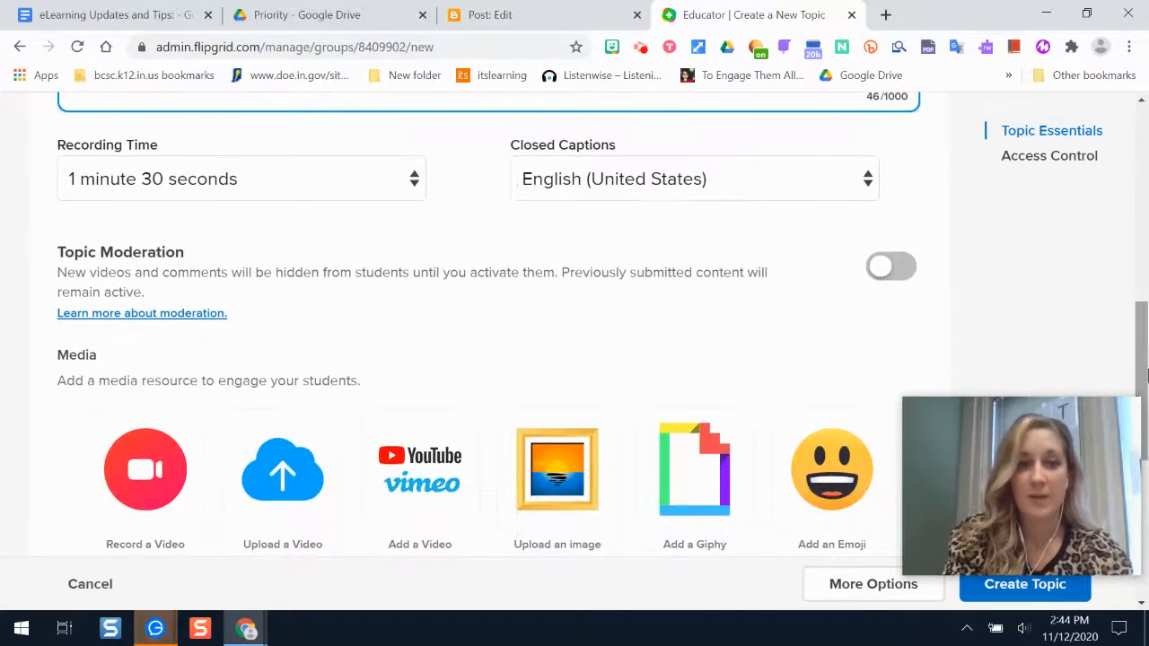
pyautogui.click(370, 189)
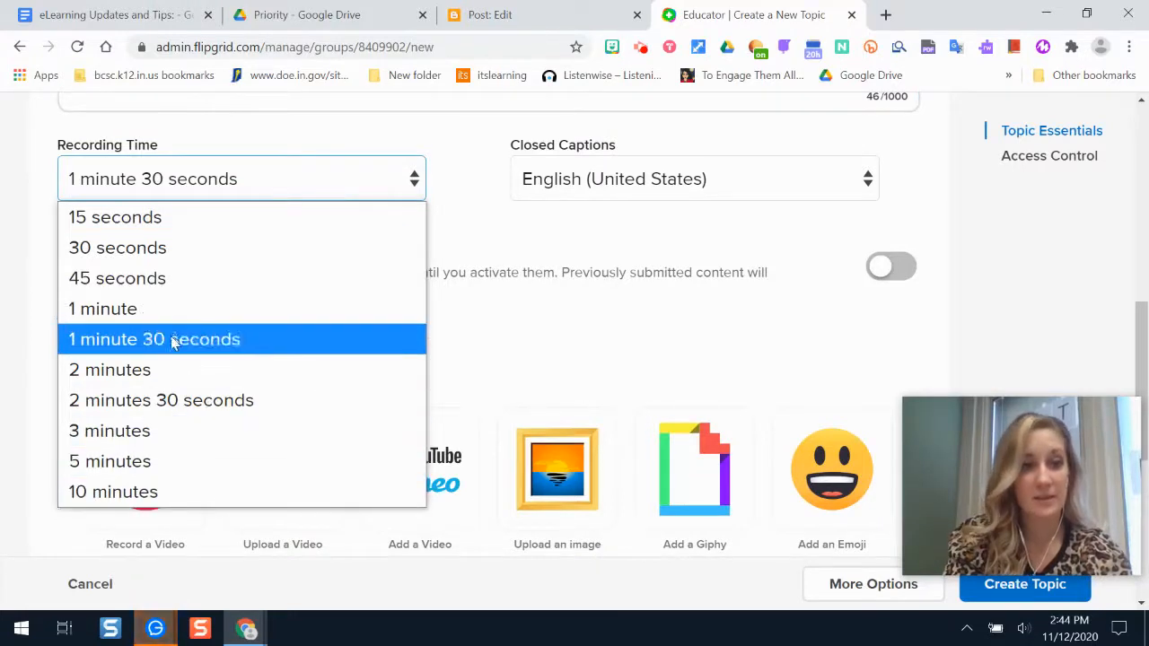
pyautogui.click(149, 431)
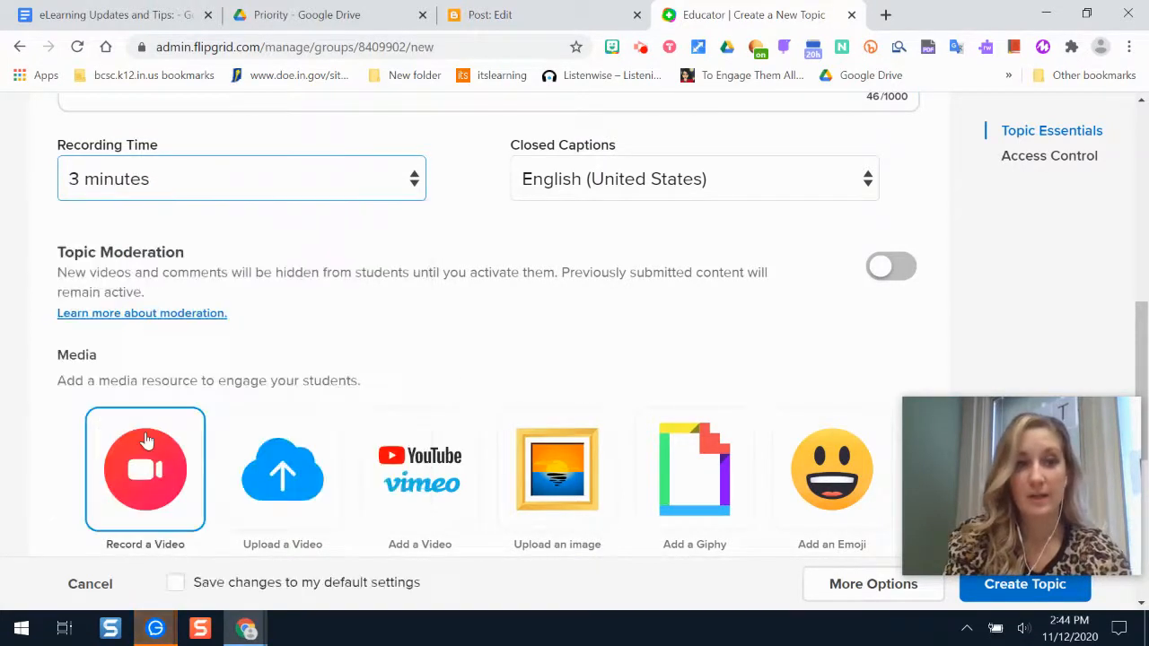
pyautogui.click(518, 198)
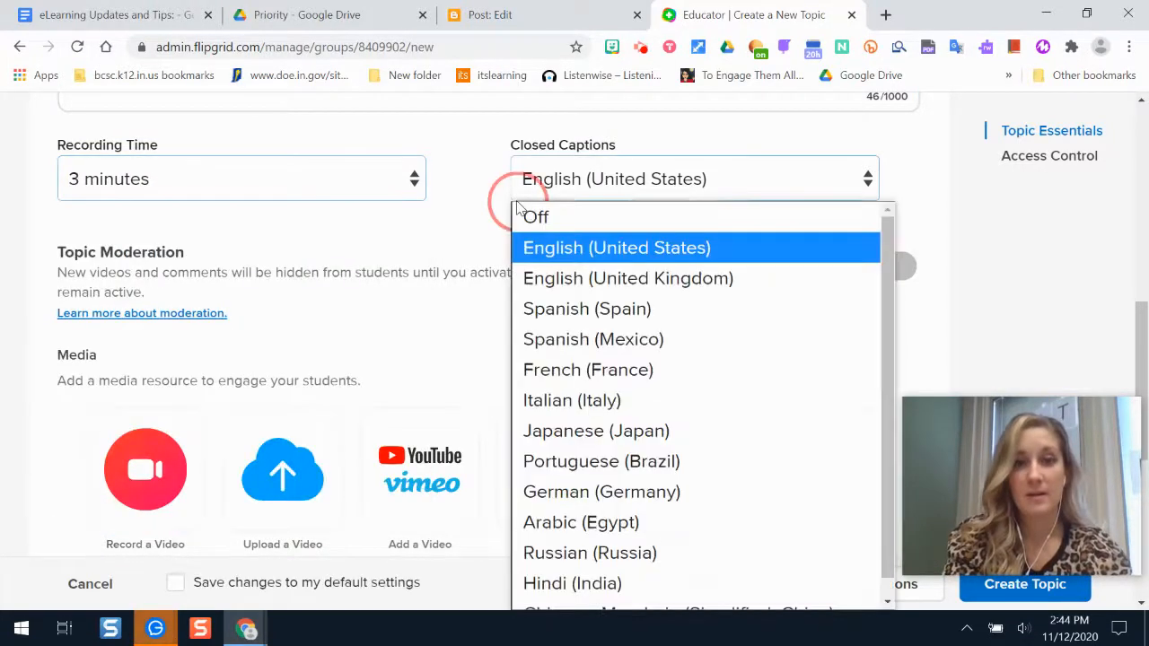
pyautogui.click(653, 250)
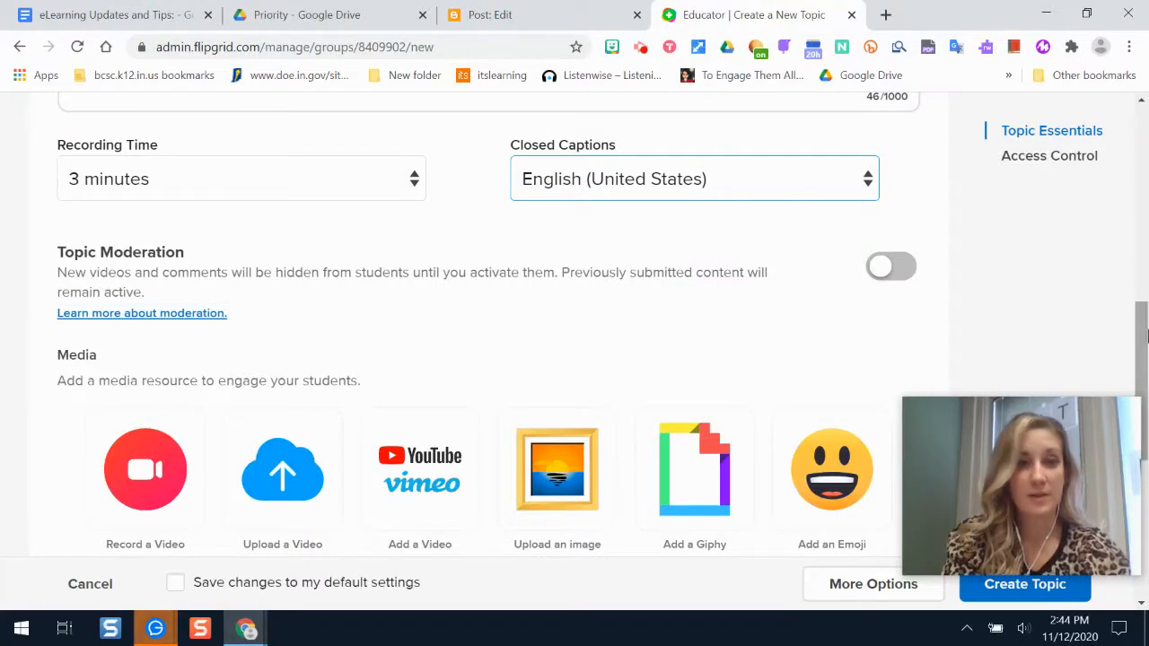
pyautogui.moveTo(1143, 336); pyautogui.dragTo(1143, 339)
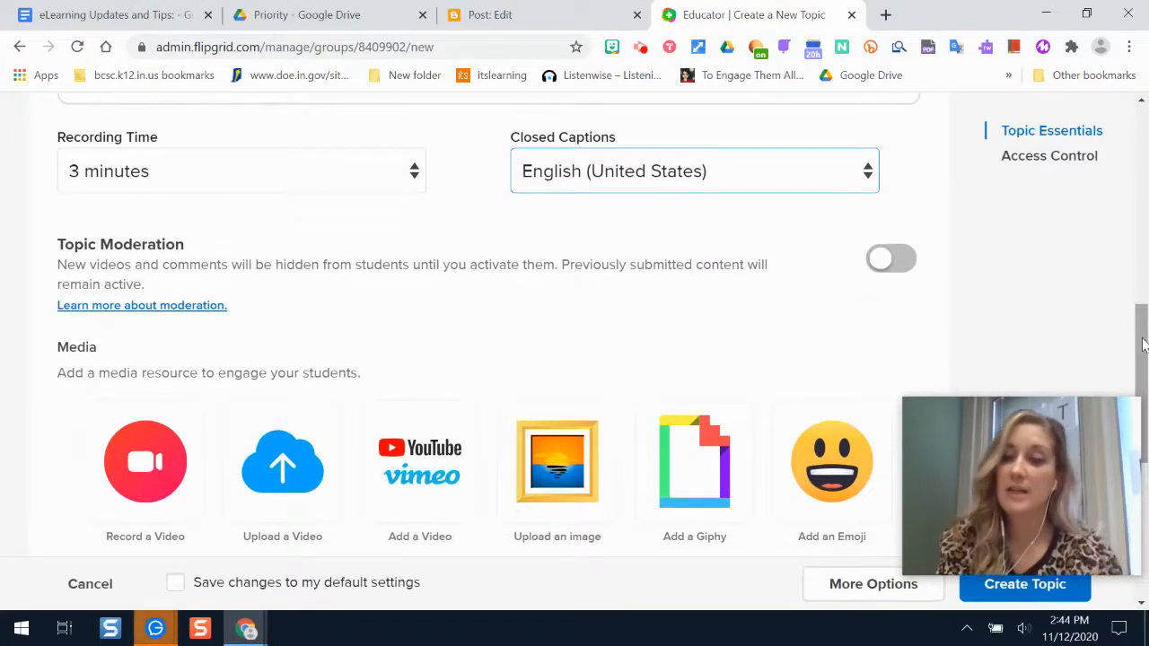
pyautogui.moveTo(1143, 345); pyautogui.dragTo(1143, 362)
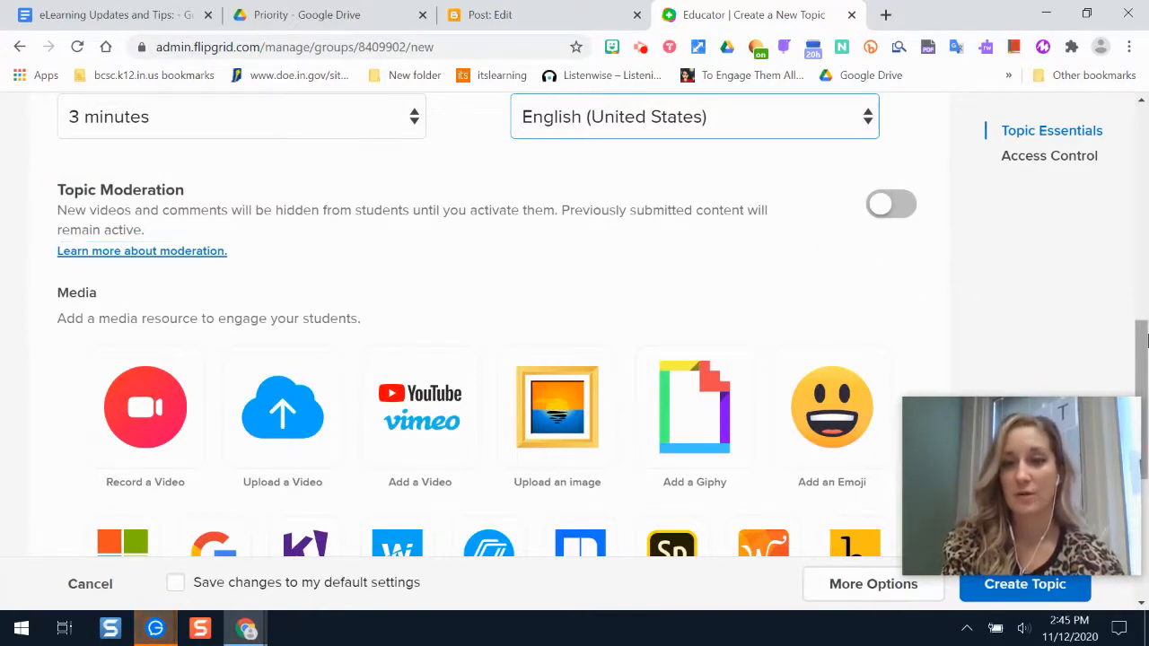
pyautogui.moveTo(1146, 340); pyautogui.dragTo(1144, 386)
pyautogui.moveTo(1148, 408); pyautogui.dragTo(1148, 402)
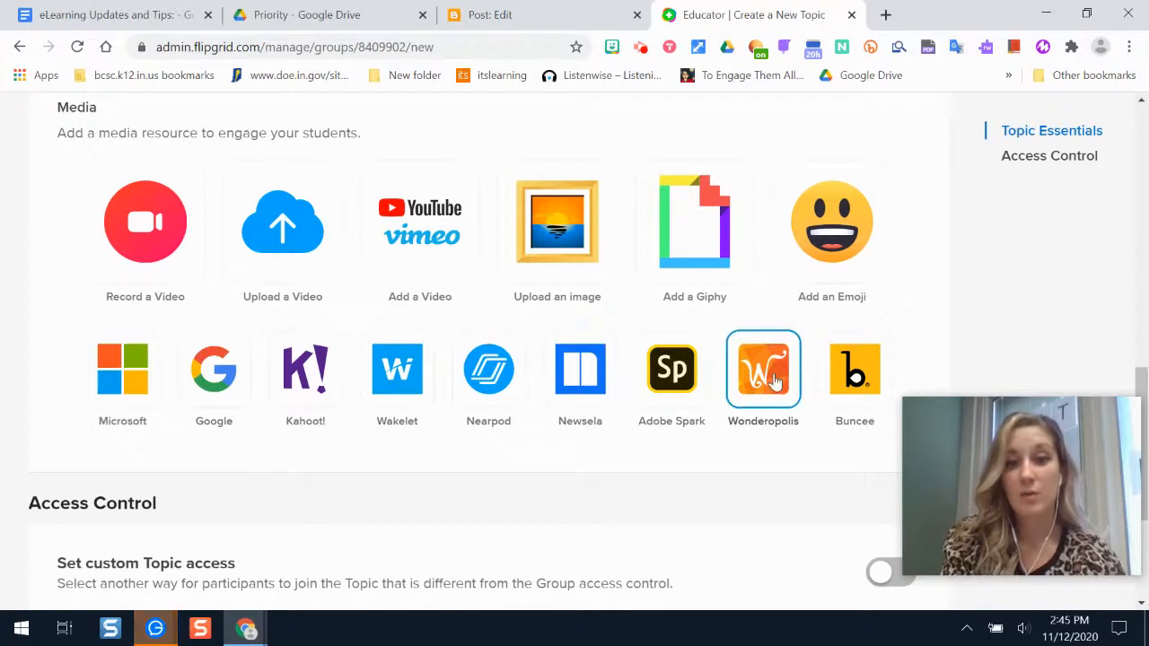
pyautogui.scroll(-3, 1141, 385)
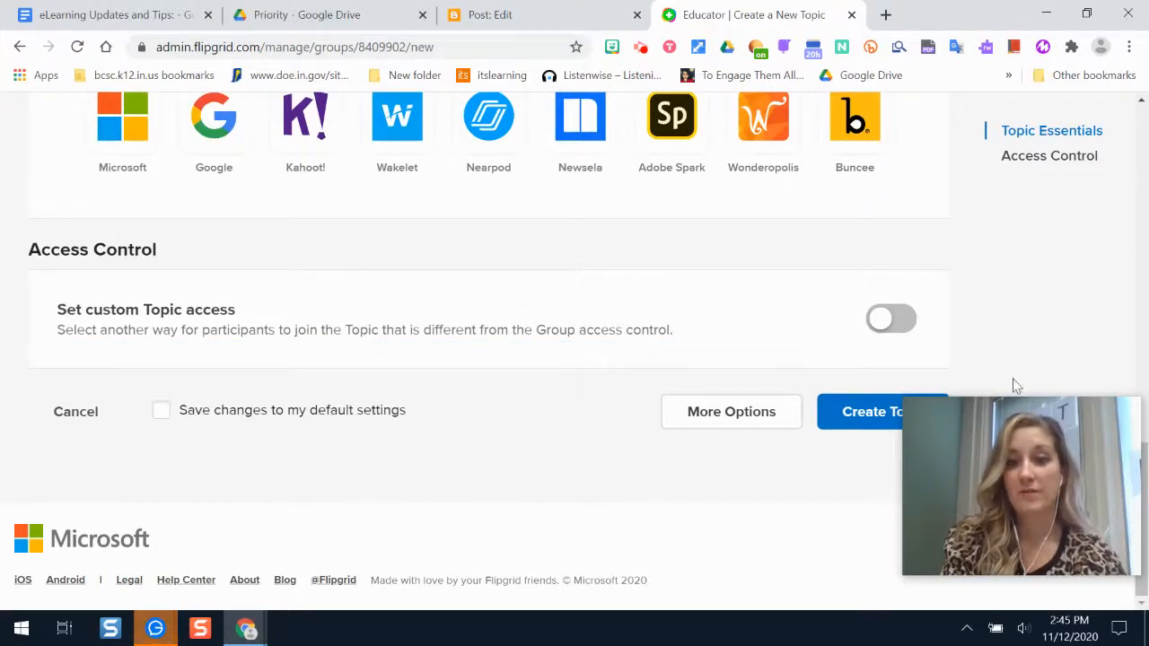
# Expand the topic's additional settings and leave Topic Status set to Active.
pyautogui.click(736, 422)
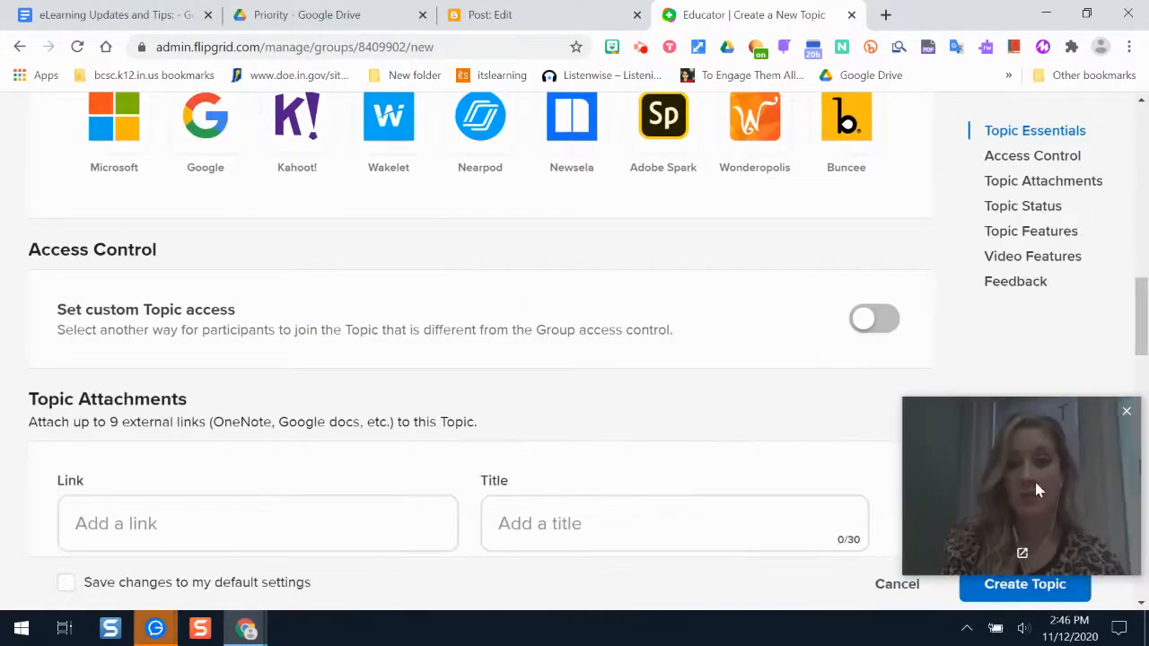
pyautogui.moveTo(1037, 489); pyautogui.dragTo(1012, 210)
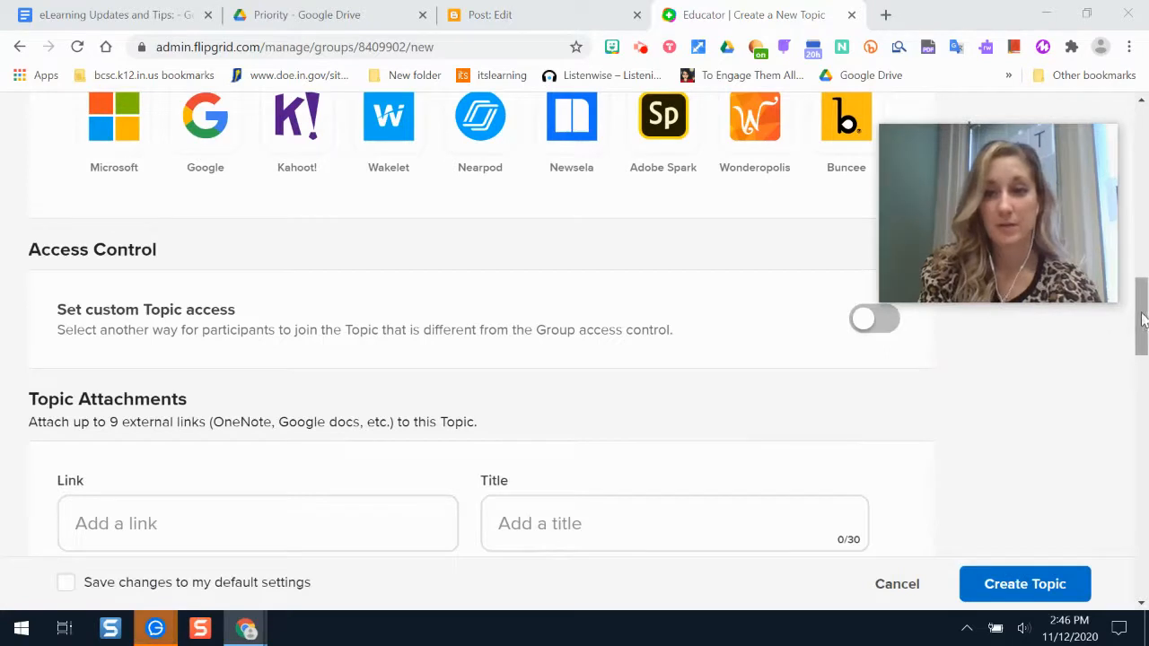
pyautogui.moveTo(1144, 321); pyautogui.dragTo(1144, 359)
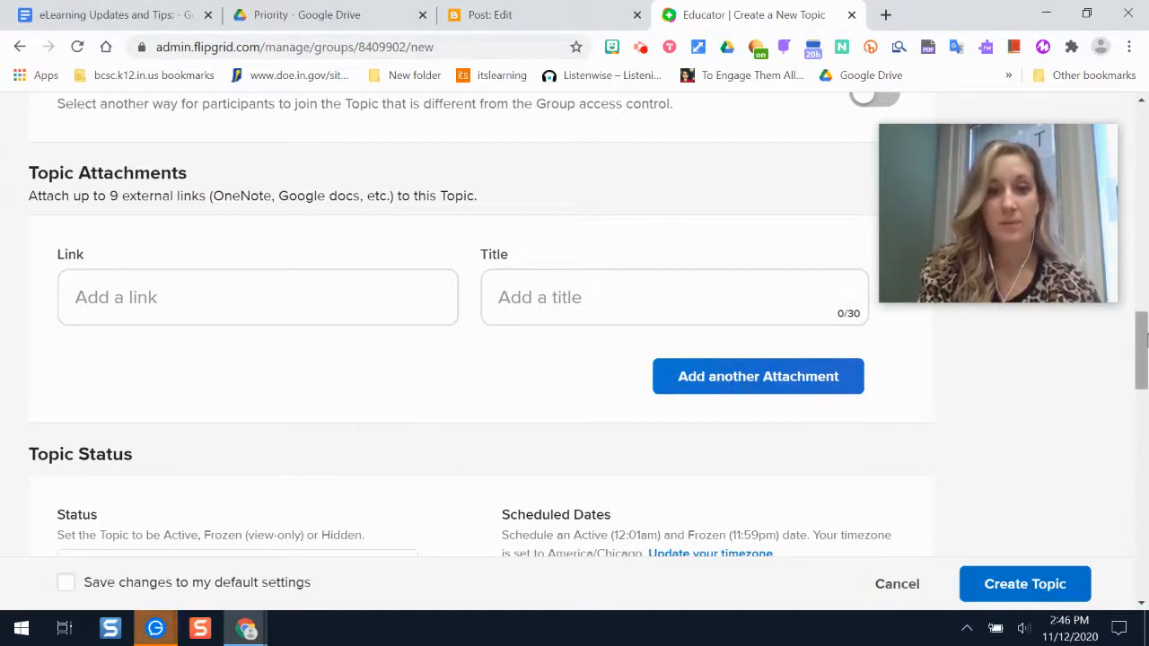
pyautogui.scroll(-3, 1140, 337)
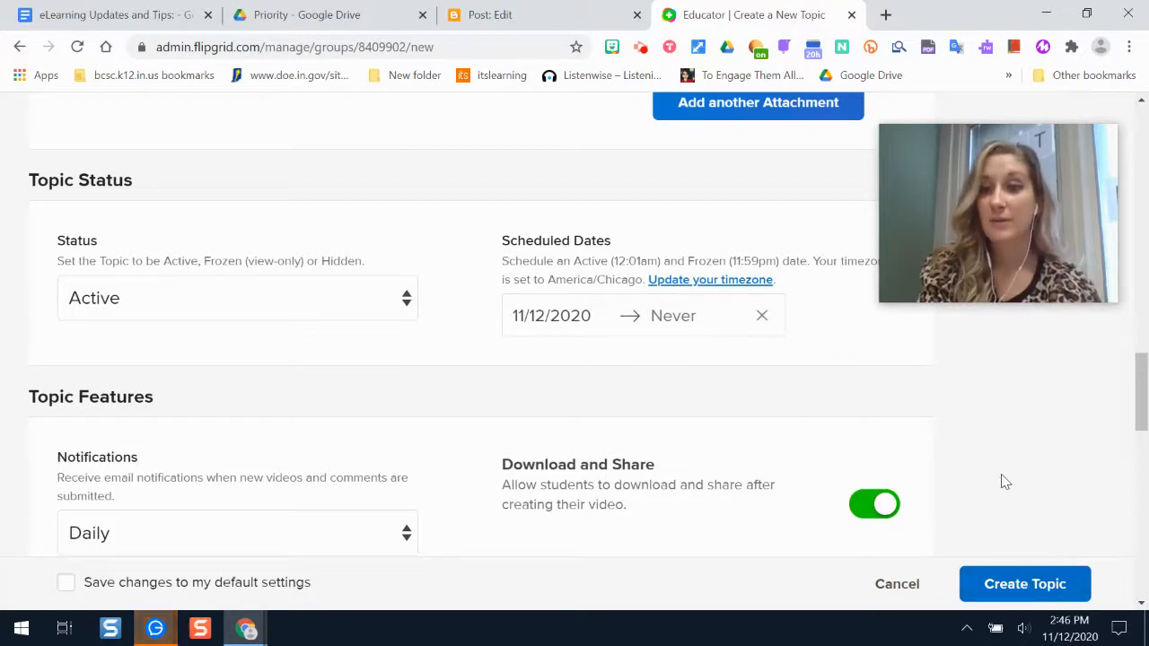
pyautogui.click(308, 295)
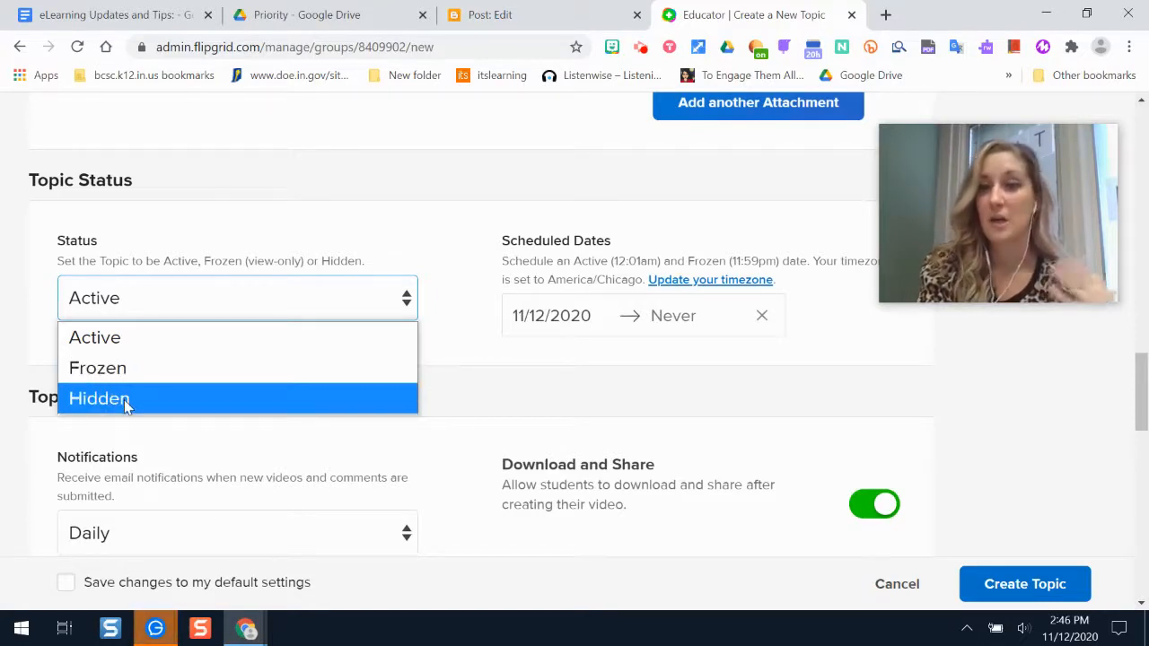
pyautogui.click(1088, 441)
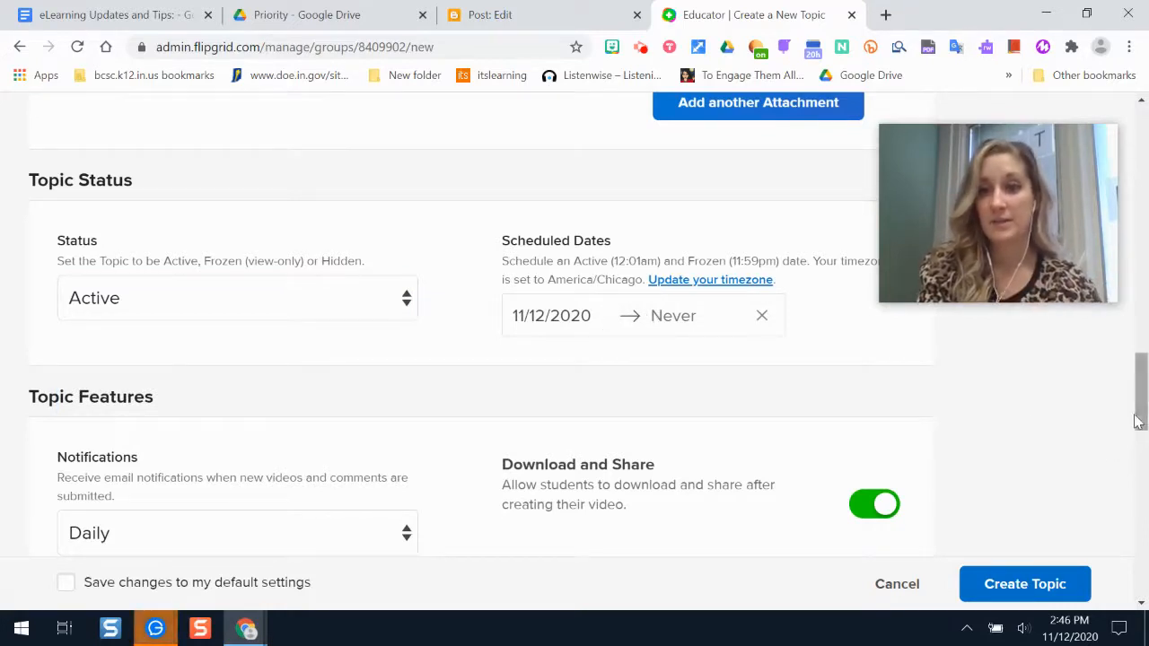
pyautogui.scroll(-2, 1145, 392)
# Change the topic's email notifications from Daily to Never.
pyautogui.scroll(-1, 1139, 392)
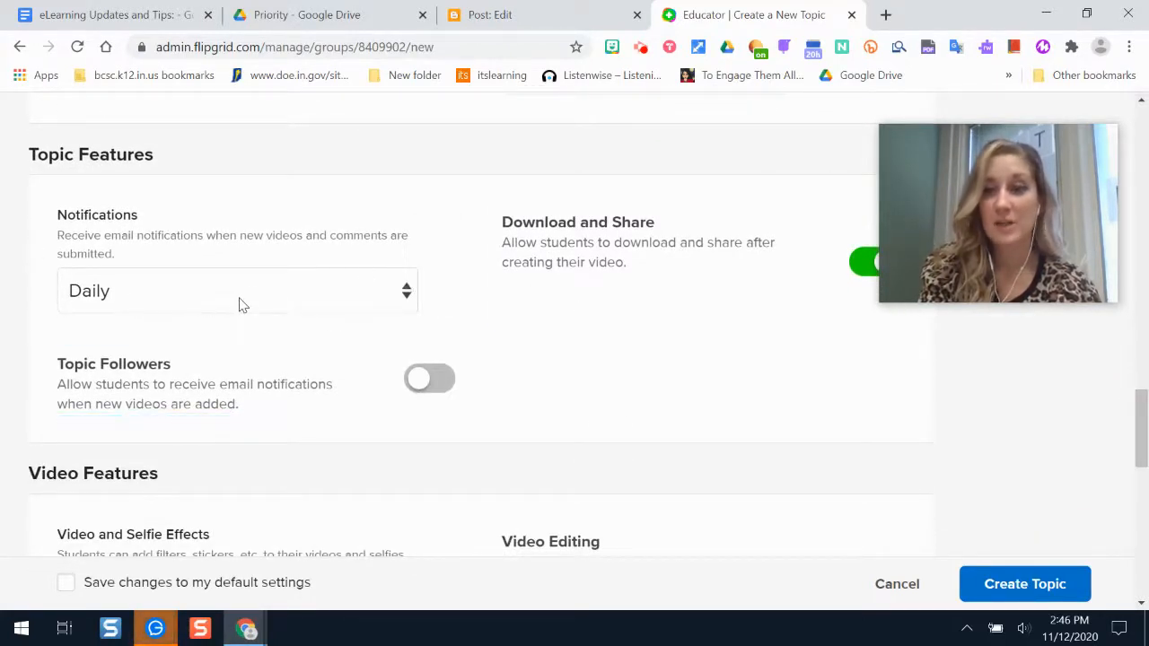
pyautogui.click(200, 290)
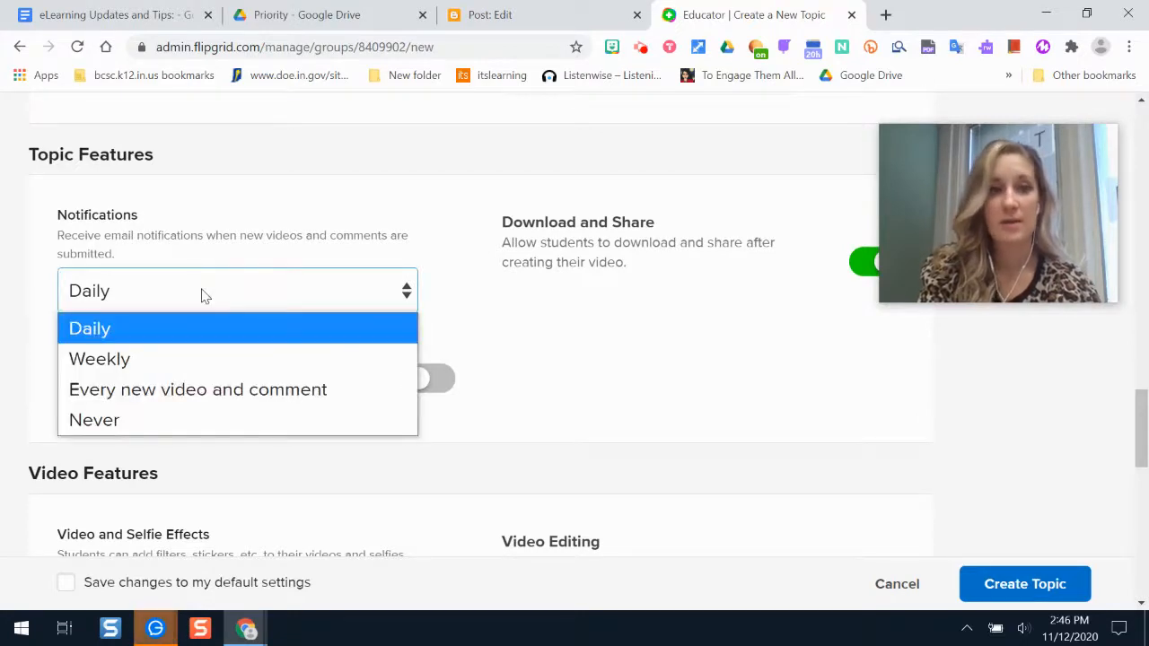
pyautogui.click(136, 417)
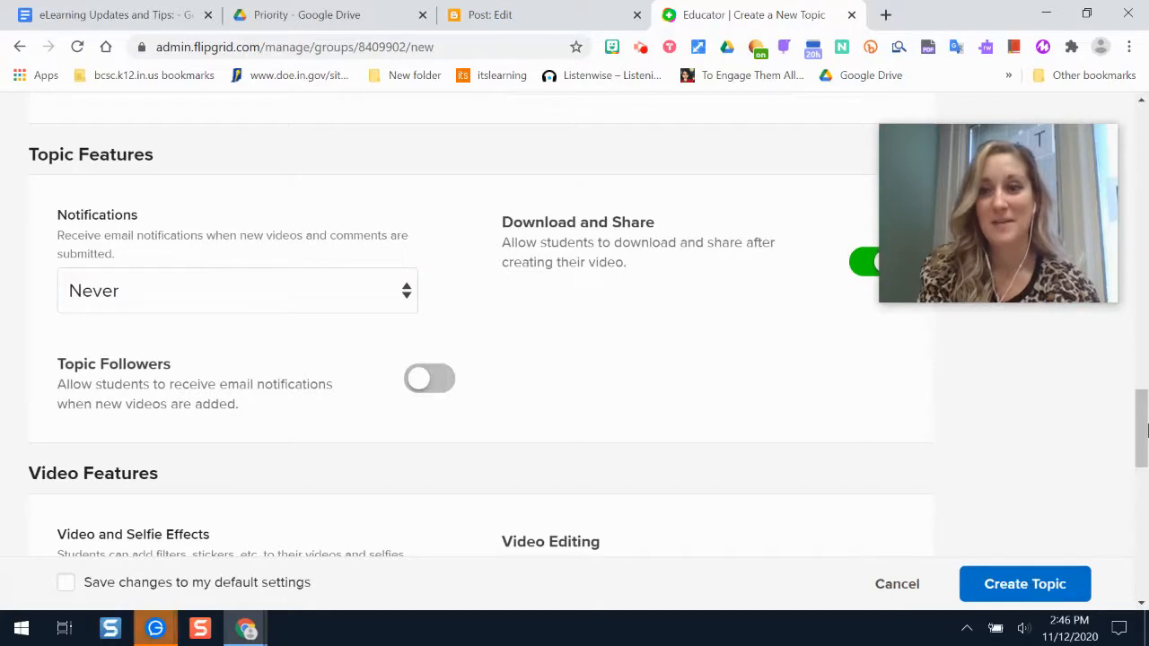
pyautogui.moveTo(1136, 431); pyautogui.dragTo(1141, 479)
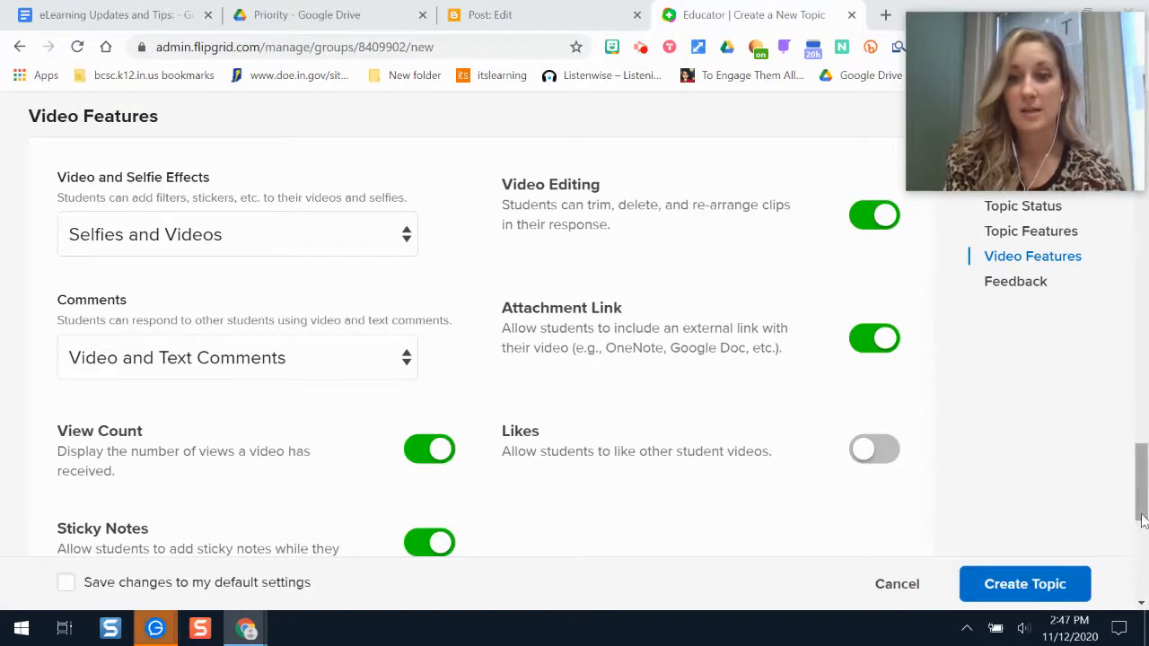
# Turn off View Count in Video Features, keeping Sticky Notes and Basic Feedback on.
pyautogui.scroll(-2, 485, 357)
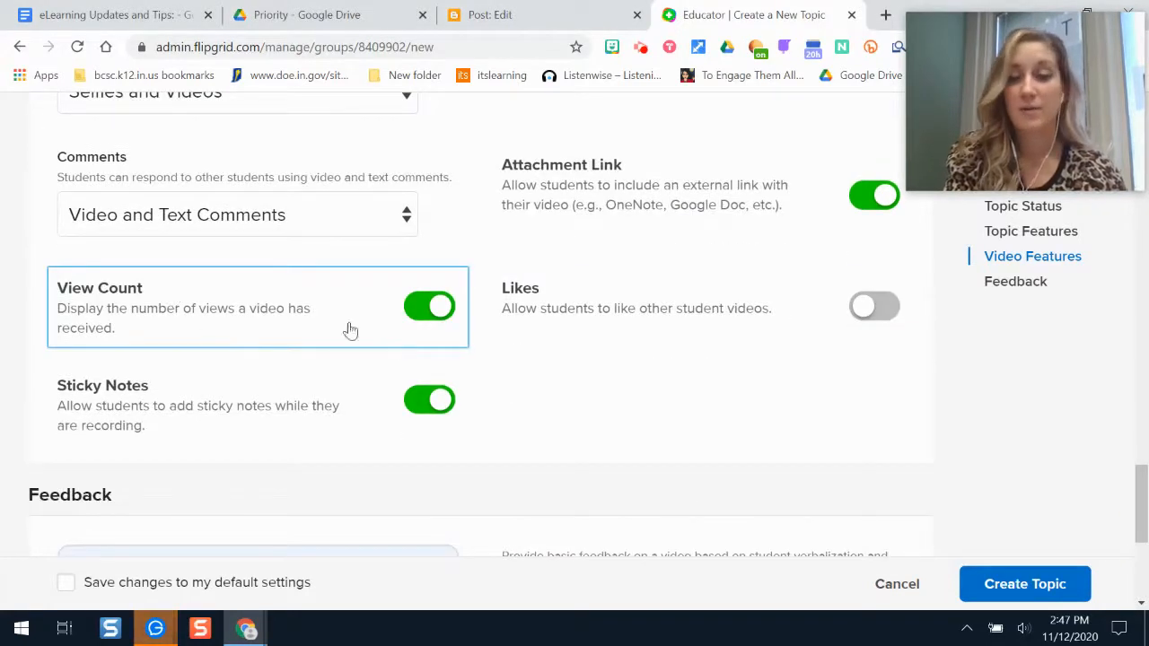
pyautogui.click(428, 308)
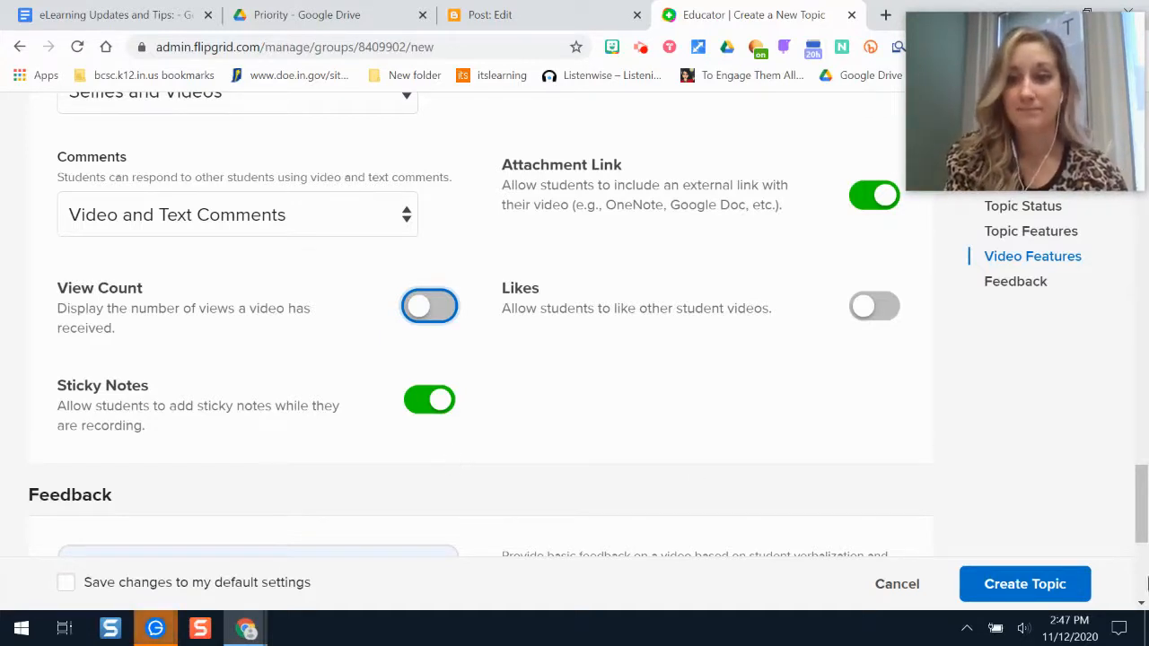
pyautogui.scroll(-4, 1144, 519)
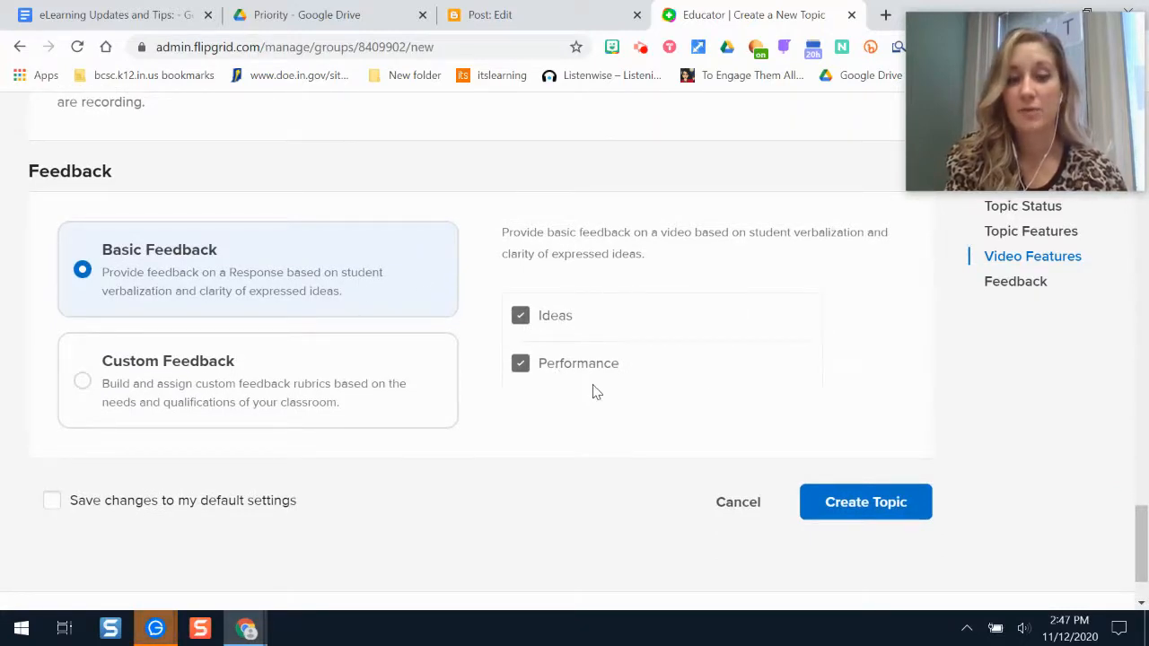
# Create the 'Say Hello!' topic, copy its link, and return to the 1st Period History group.
pyautogui.click(893, 510)
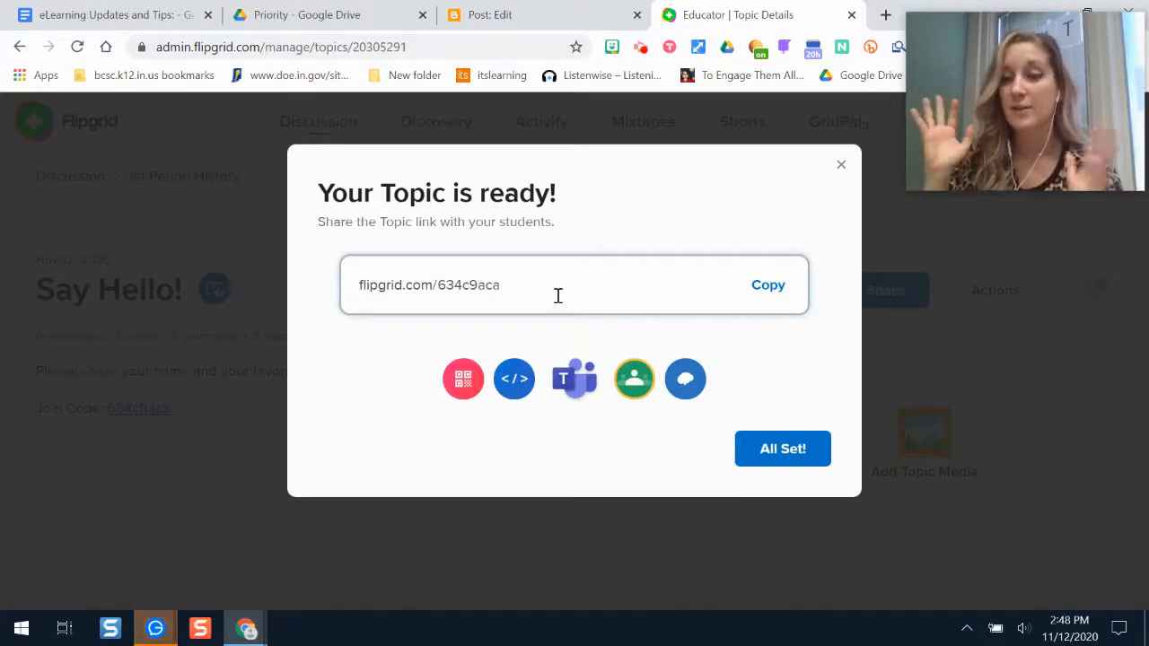
pyautogui.click(768, 284)
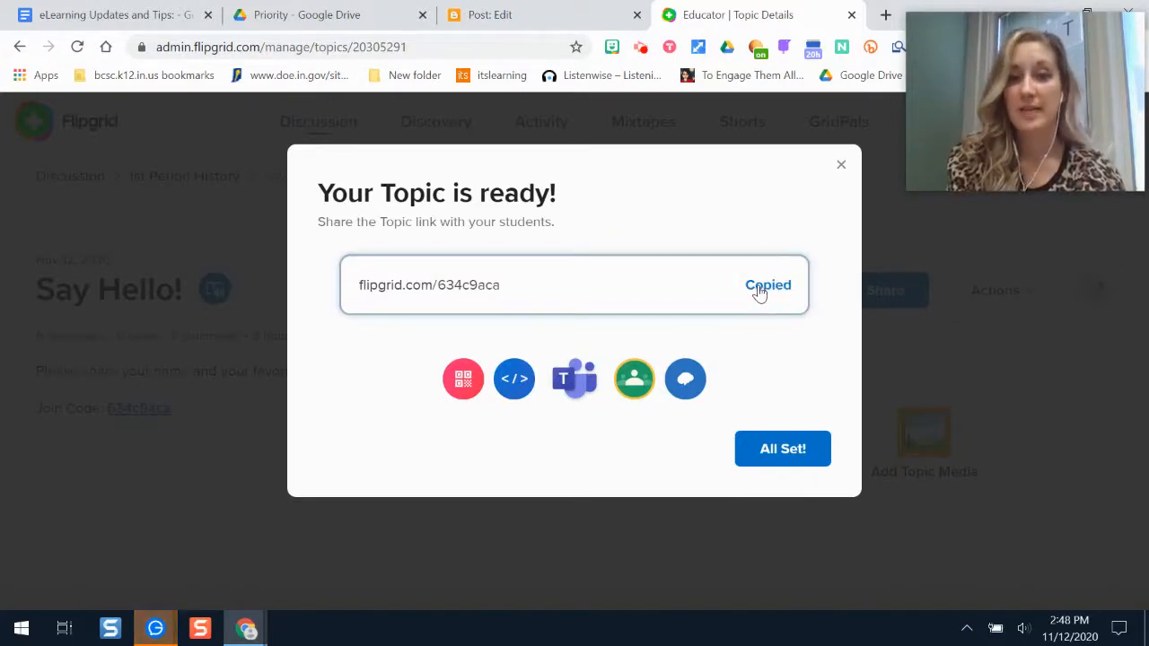
pyautogui.click(802, 448)
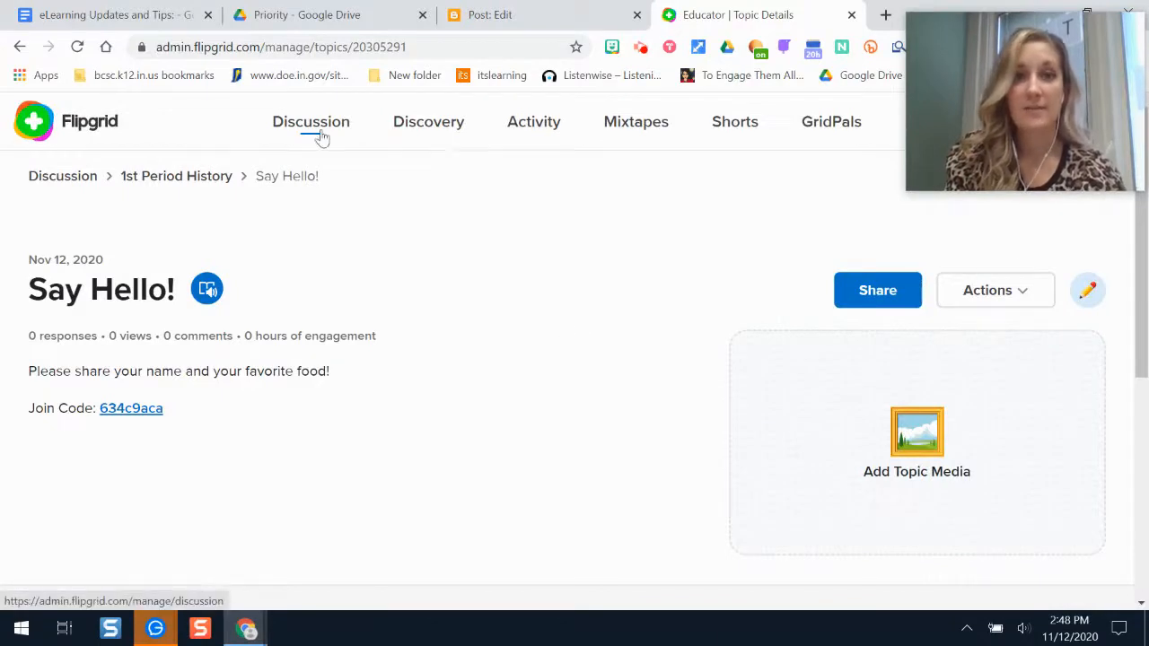
pyautogui.click(198, 180)
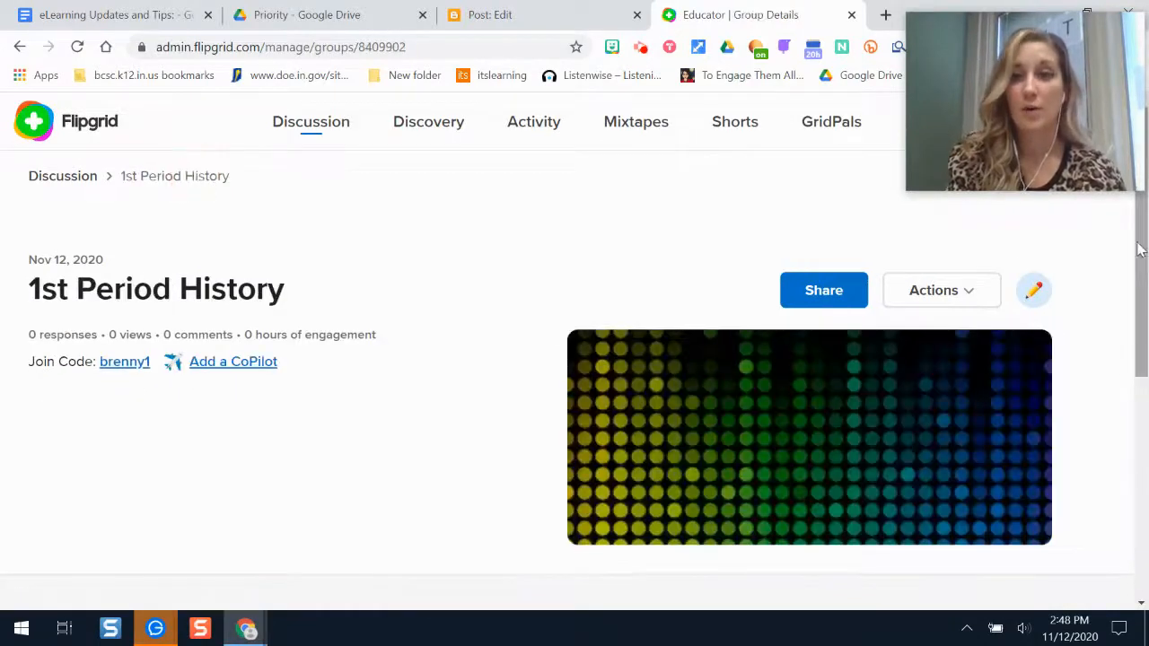
# Open the Say Hello! topic's student join page in a new browser tab.
pyautogui.moveTo(1140, 266); pyautogui.dragTo(1146, 464)
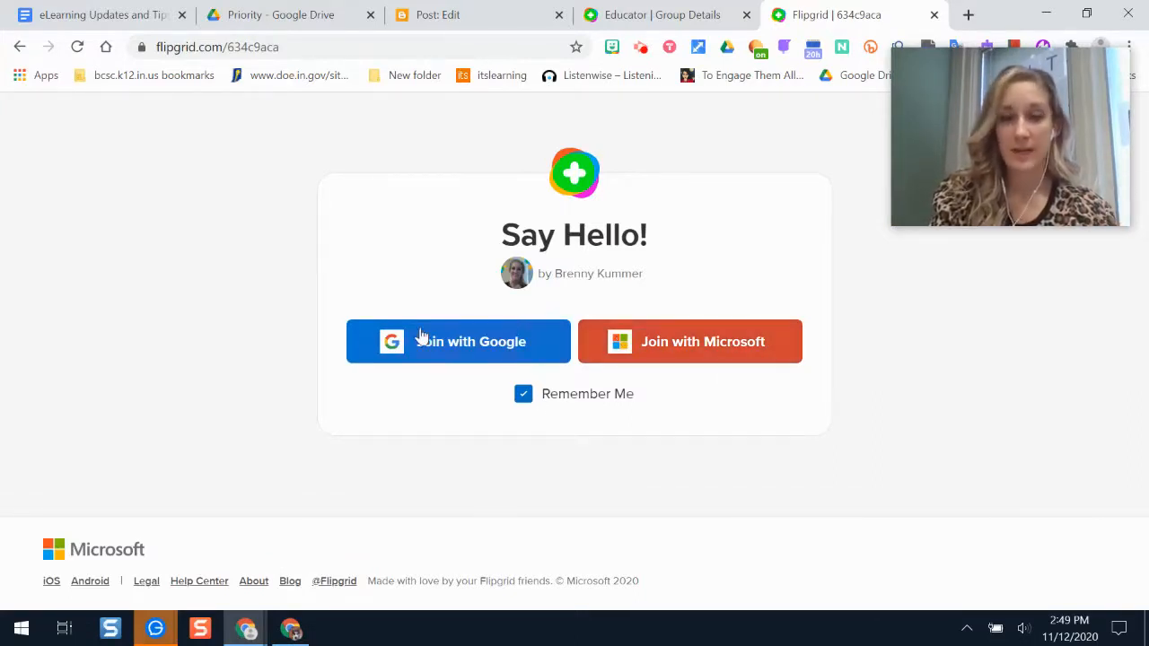
# Join the Say Hello! topic with Google, choosing the Google account to sign in.
pyautogui.click(464, 350)
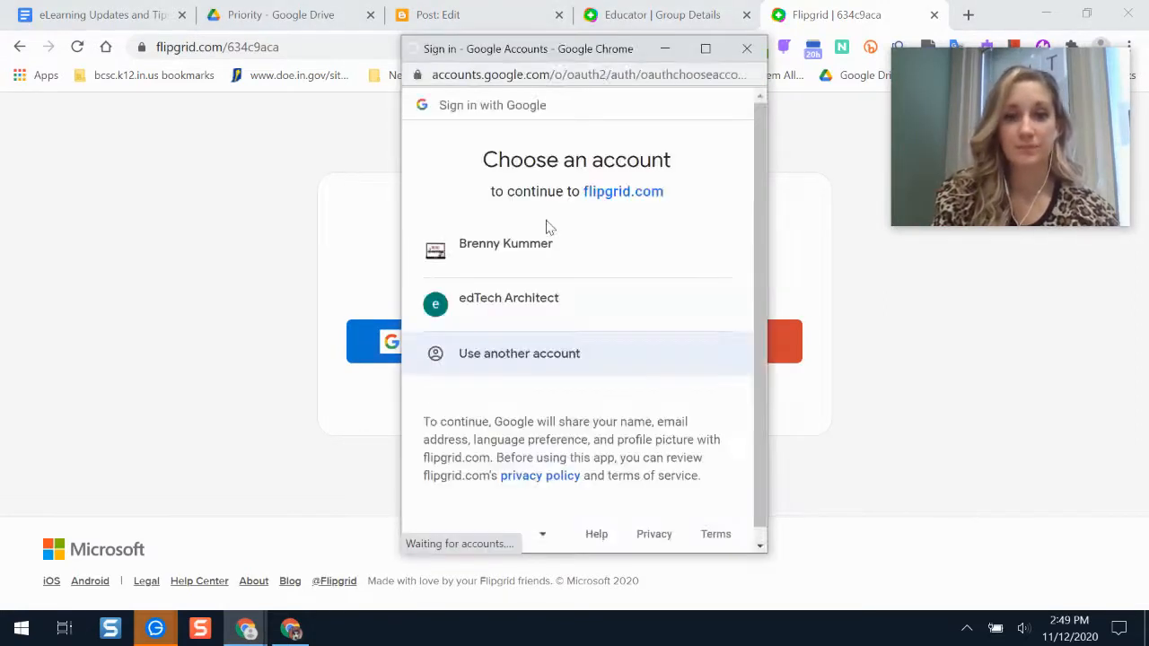
pyautogui.click(530, 275)
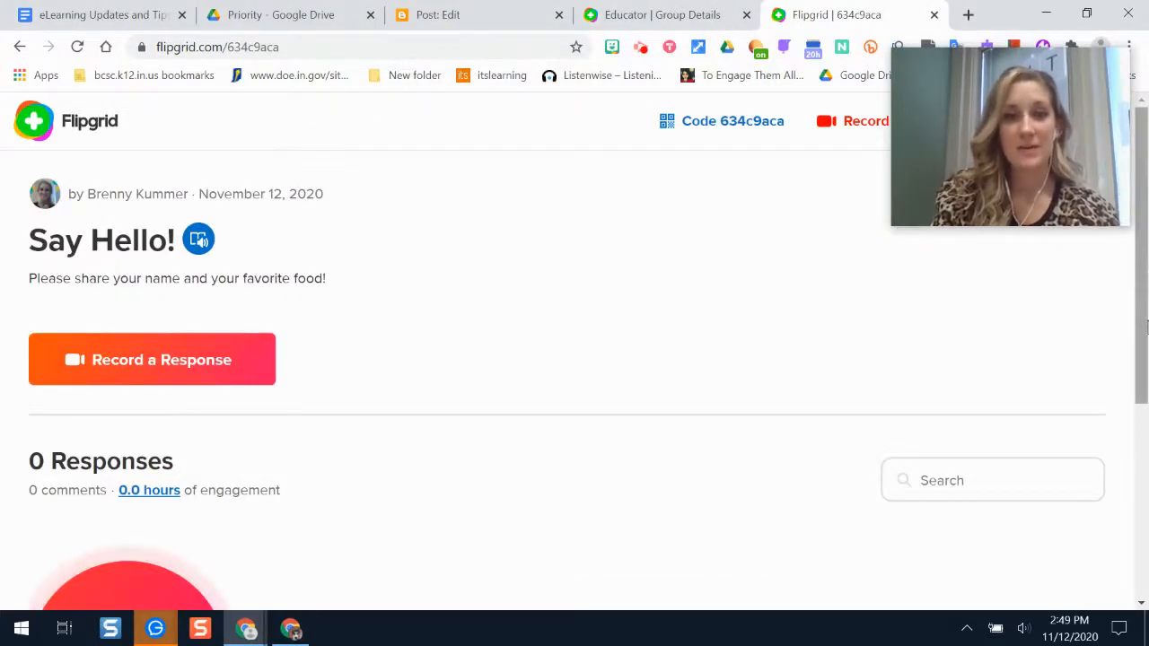
pyautogui.moveTo(1145, 328); pyautogui.dragTo(1145, 458)
pyautogui.moveTo(1145, 392); pyautogui.dragTo(1143, 302)
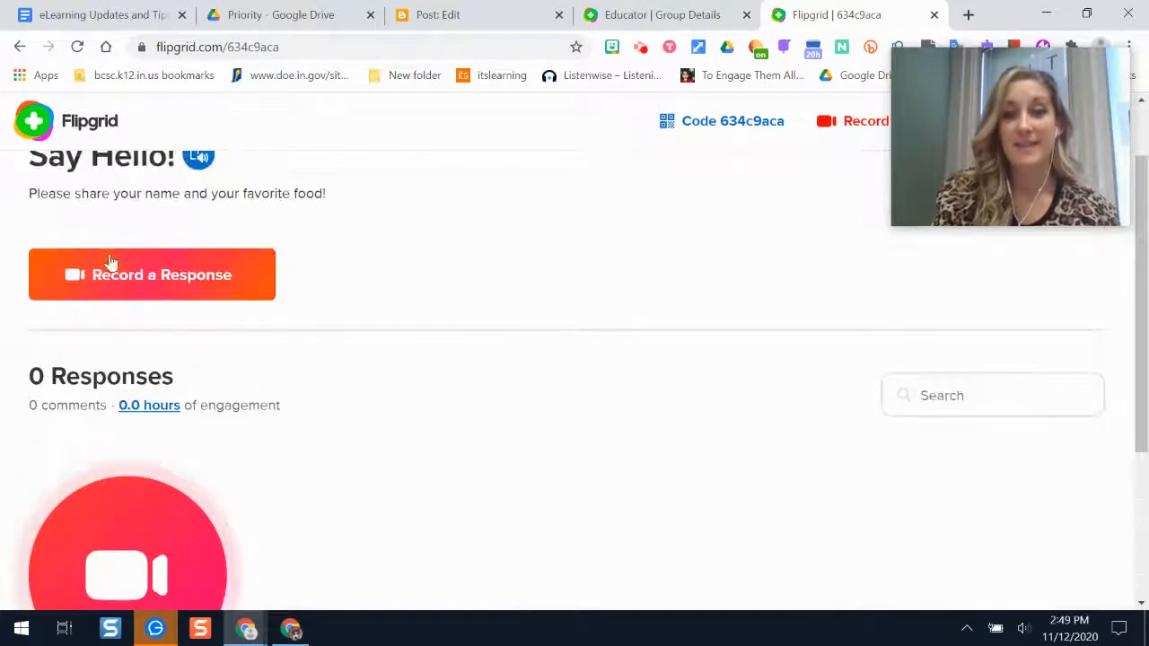
pyautogui.scroll(-3, 668, 325)
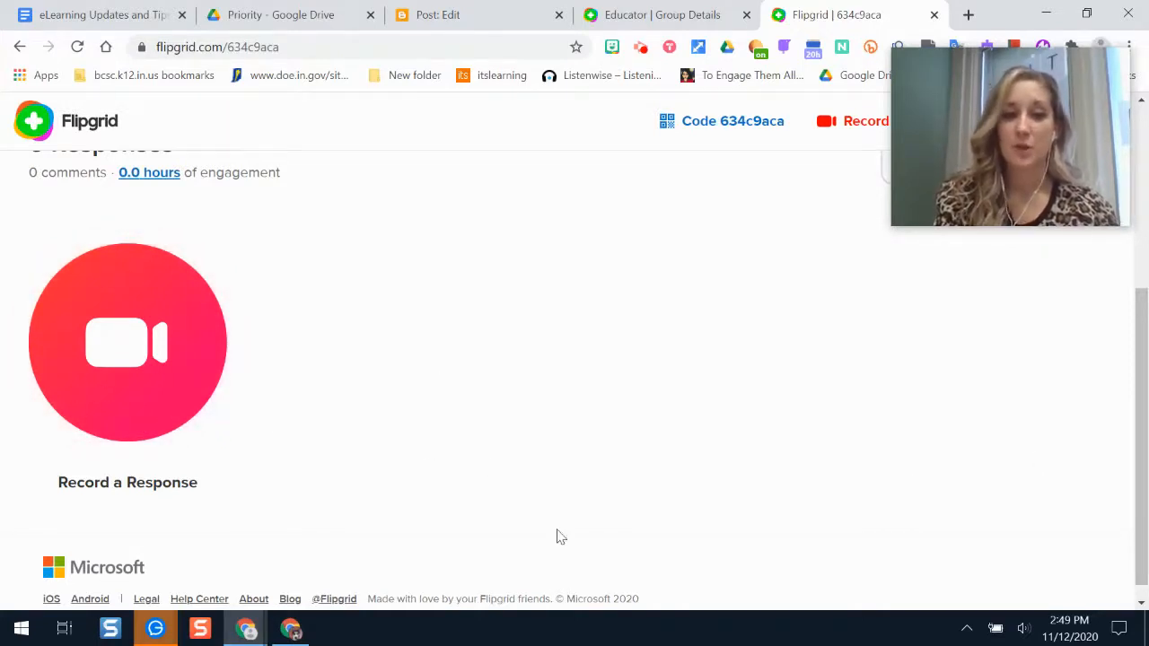
# Open the response camera and look through the extra recording options.
pyautogui.click(120, 351)
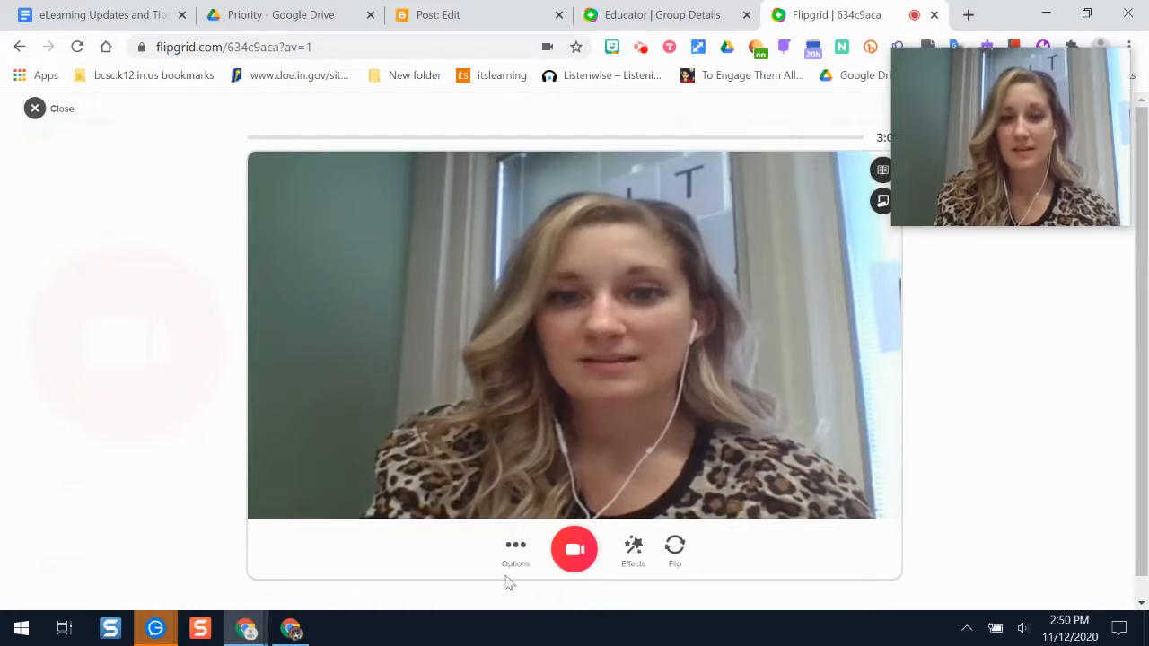
pyautogui.moveTo(1096, 157); pyautogui.dragTo(1094, 89)
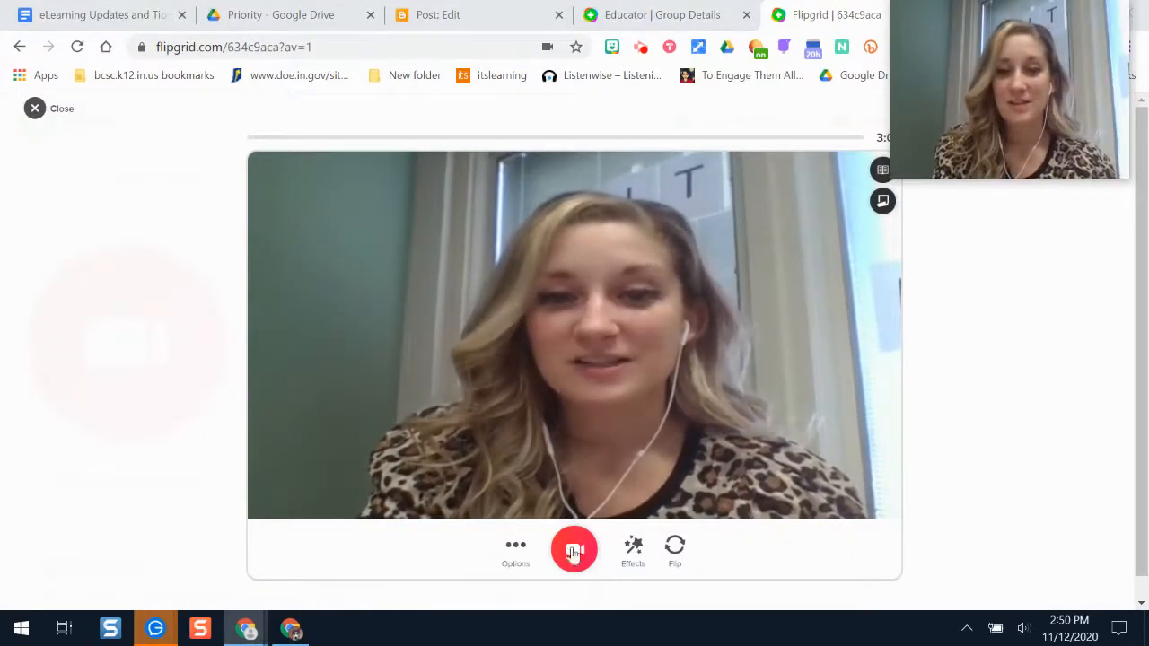
pyautogui.click(514, 551)
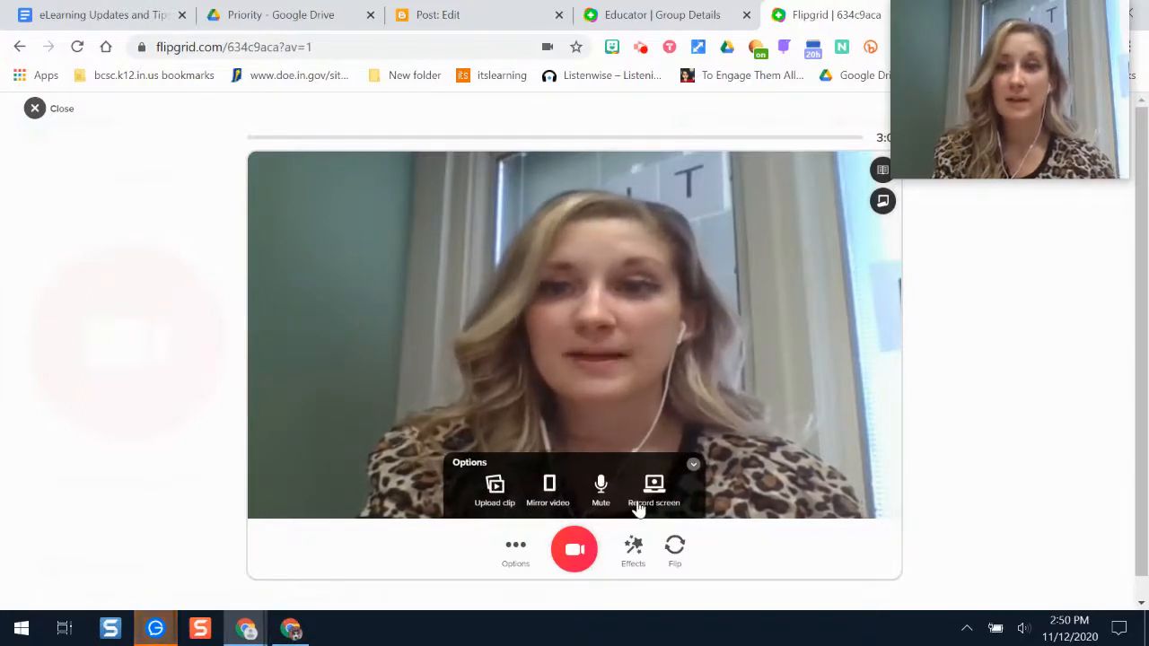
pyautogui.click(694, 466)
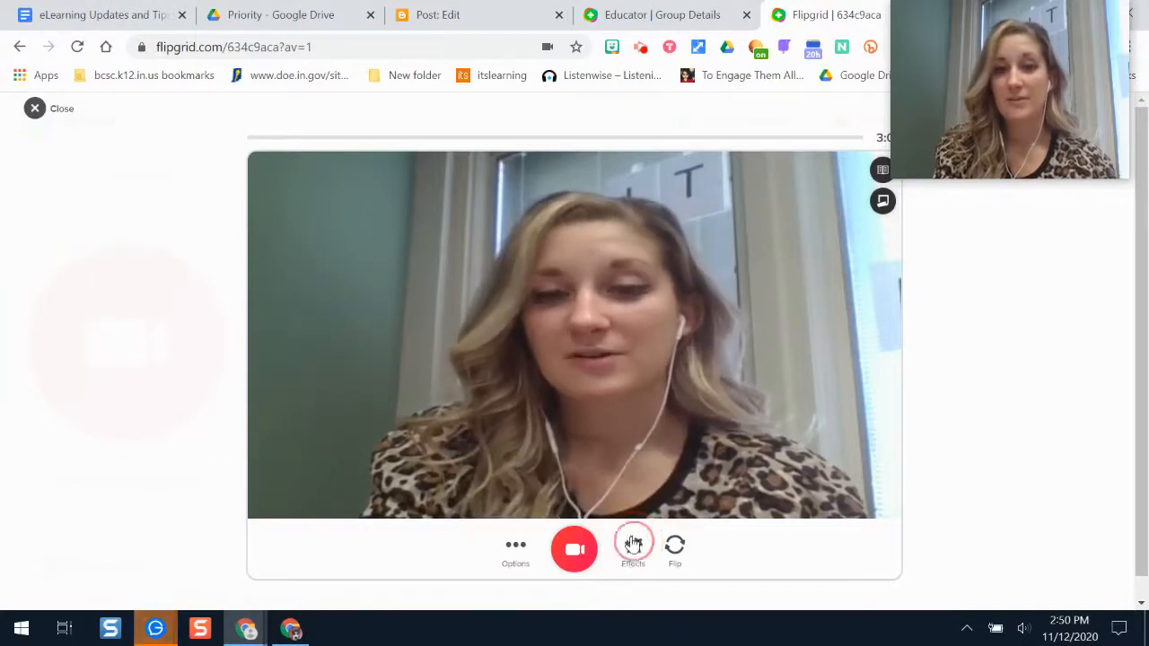
# Apply the Old Town colour filter to the camera preview and add a sticky note.
pyautogui.click(633, 545)
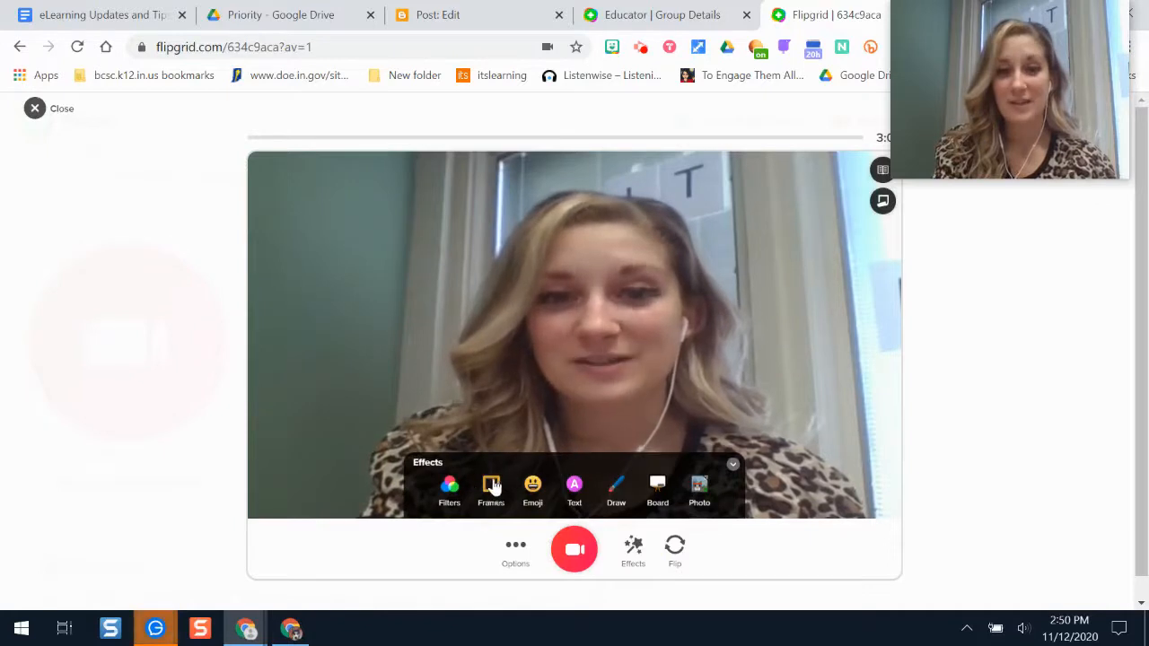
pyautogui.click(448, 482)
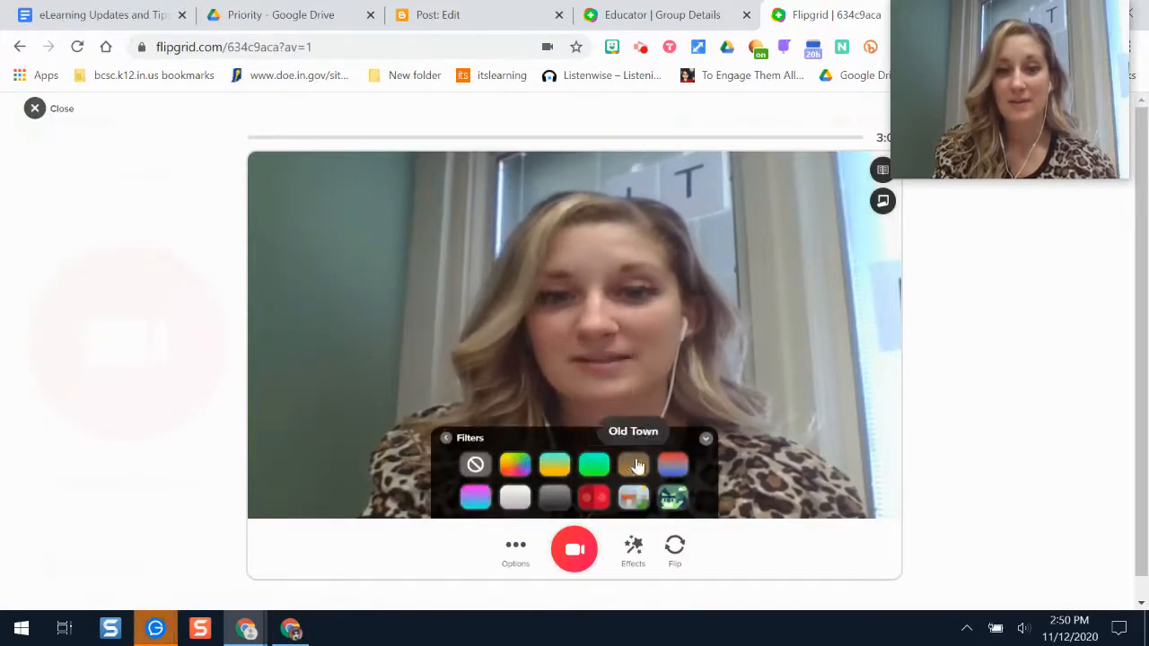
pyautogui.click(636, 465)
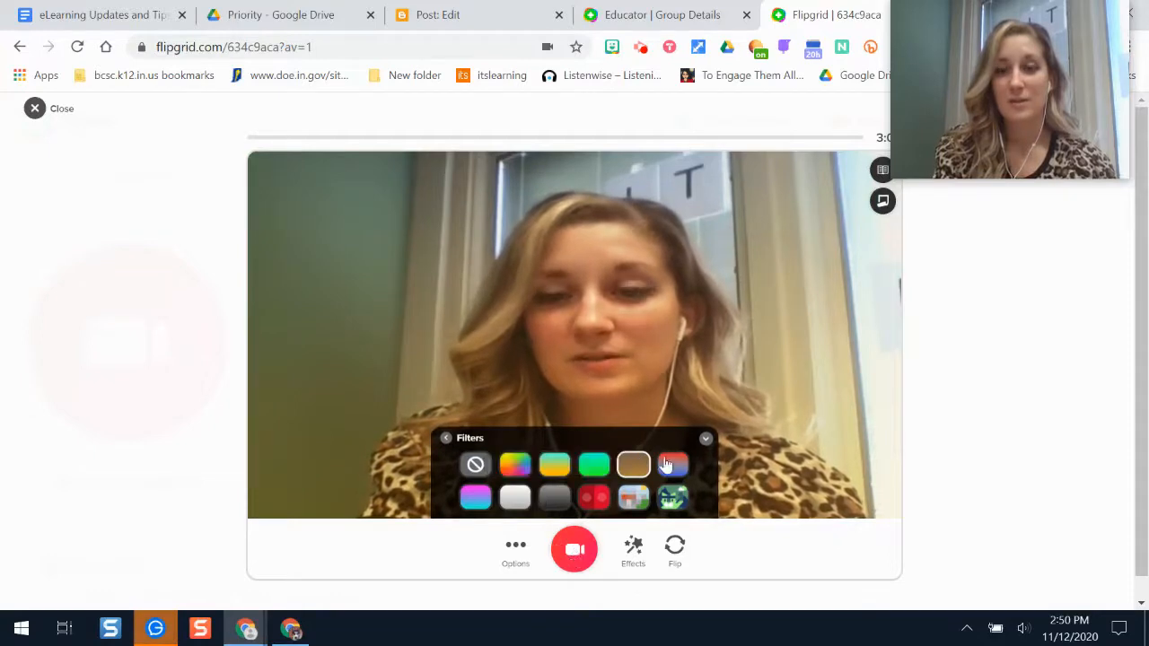
pyautogui.click(883, 201)
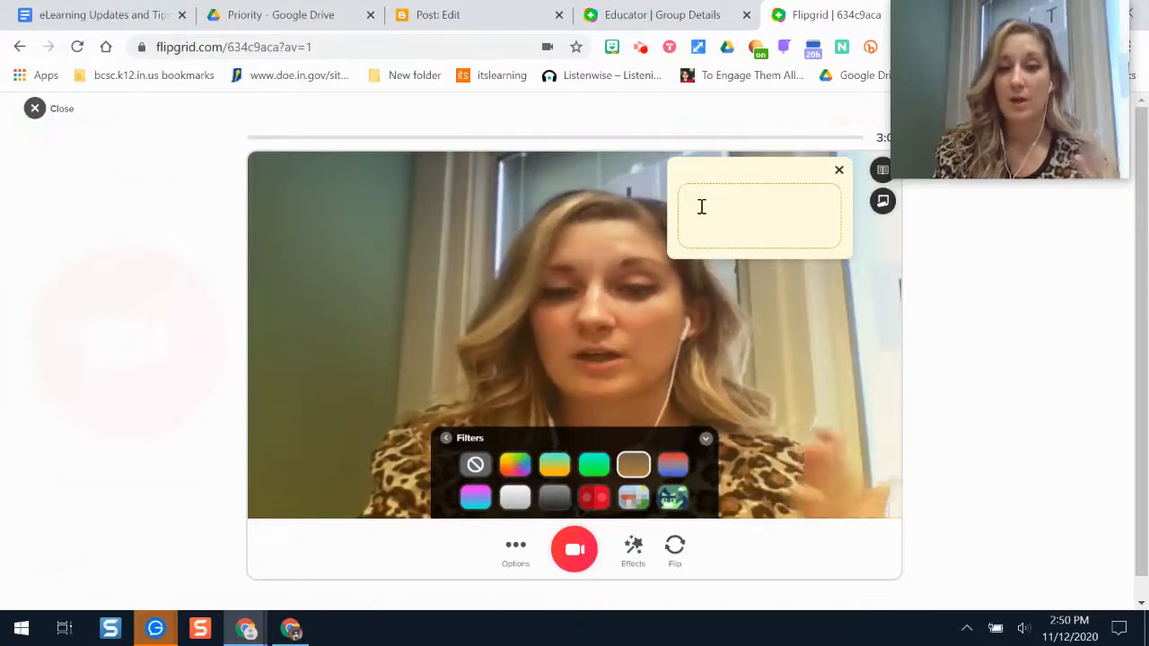
# Write 'Look at the camera!' on the sticky note over the camera view.
pyautogui.write('Look at the cam')
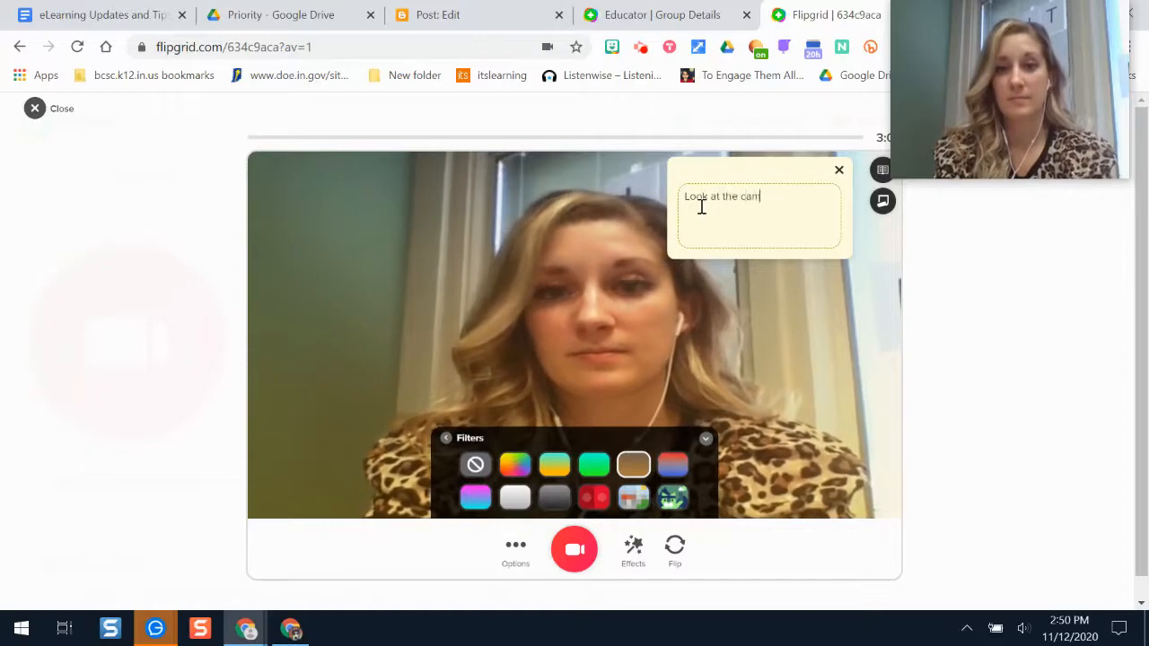
pyautogui.write('era!')
pyautogui.click(995, 311)
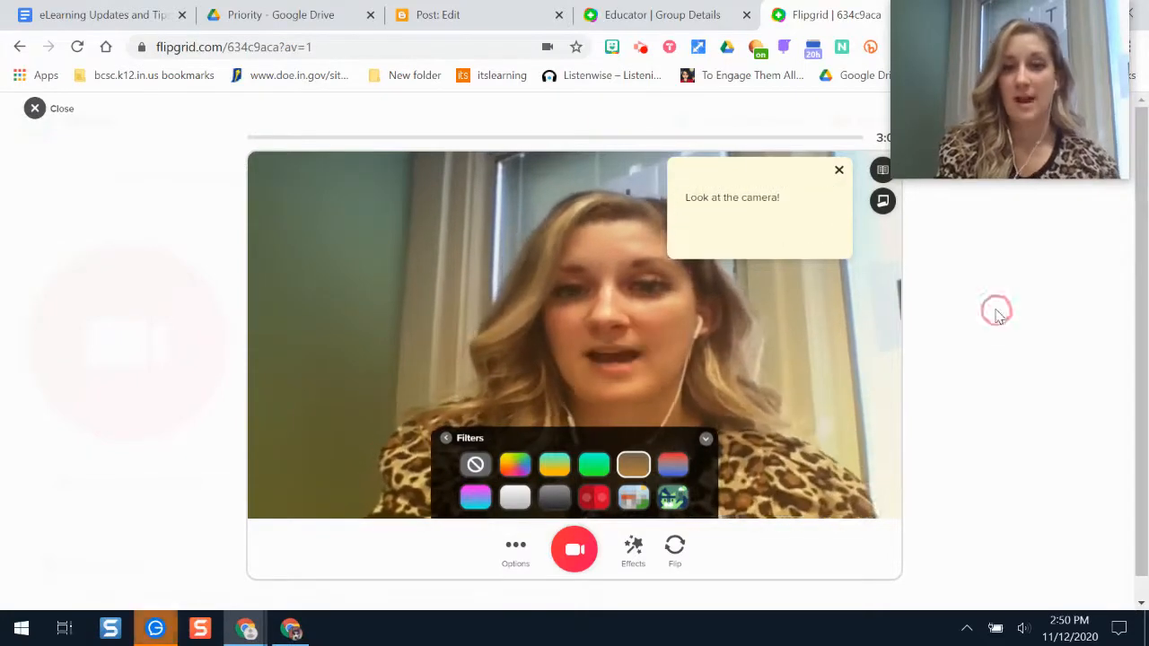
pyautogui.moveTo(977, 123); pyautogui.dragTo(1002, 110)
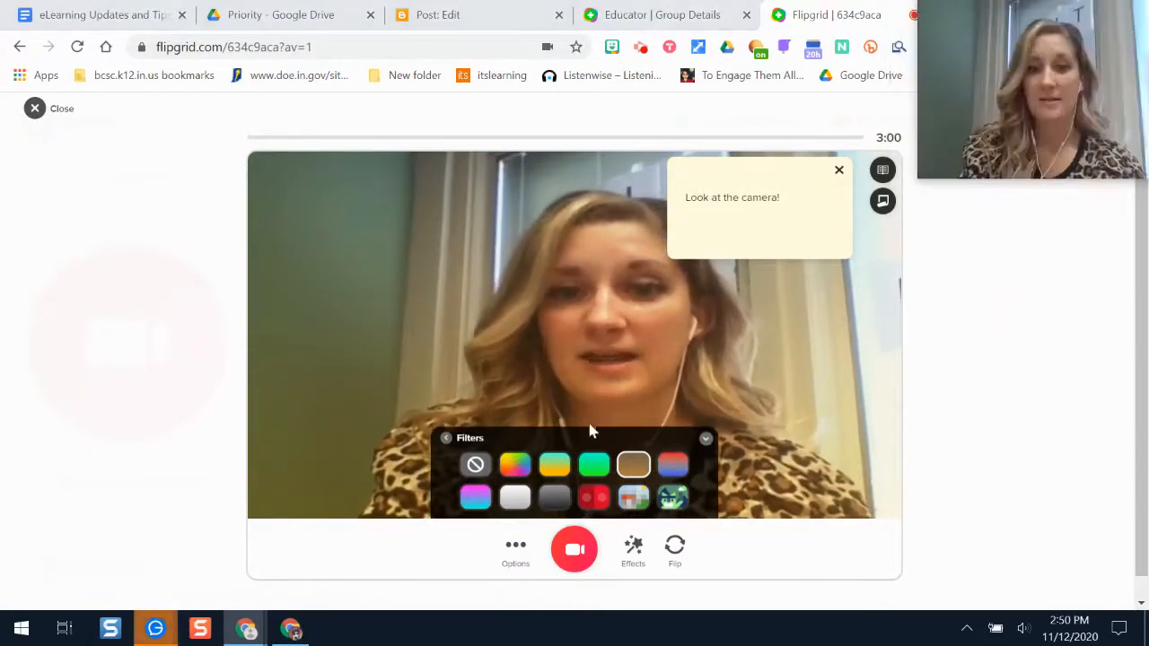
# Record a short clip with the Say Hello! prompt shown, then pause and move to review.
pyautogui.click(574, 550)
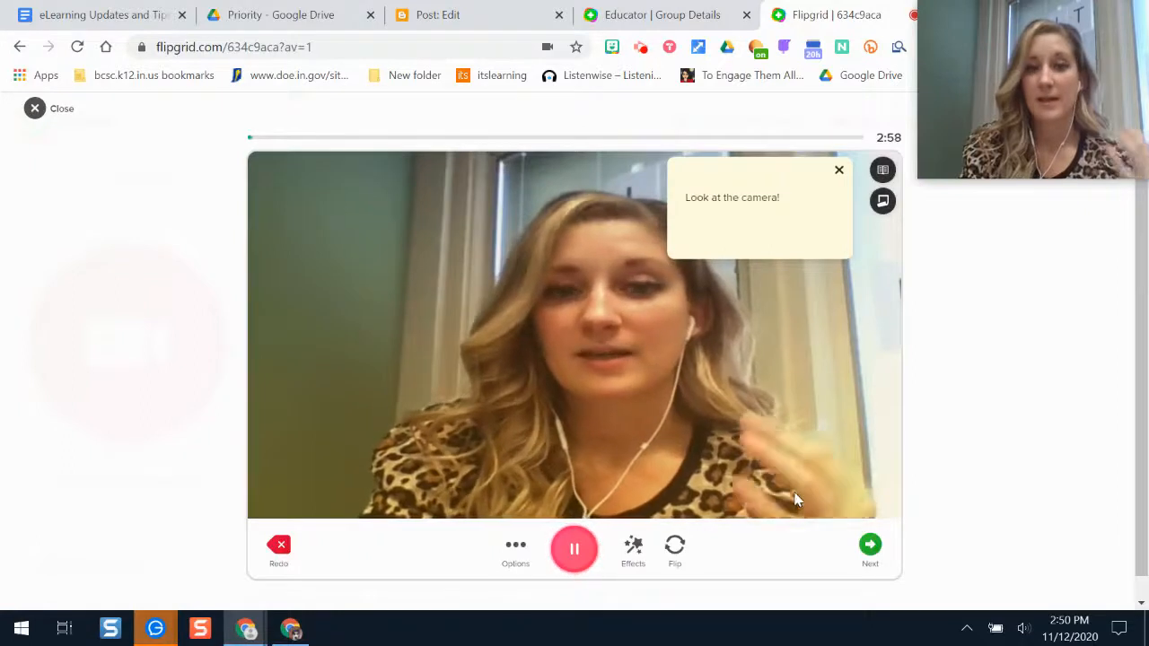
pyautogui.click(883, 200)
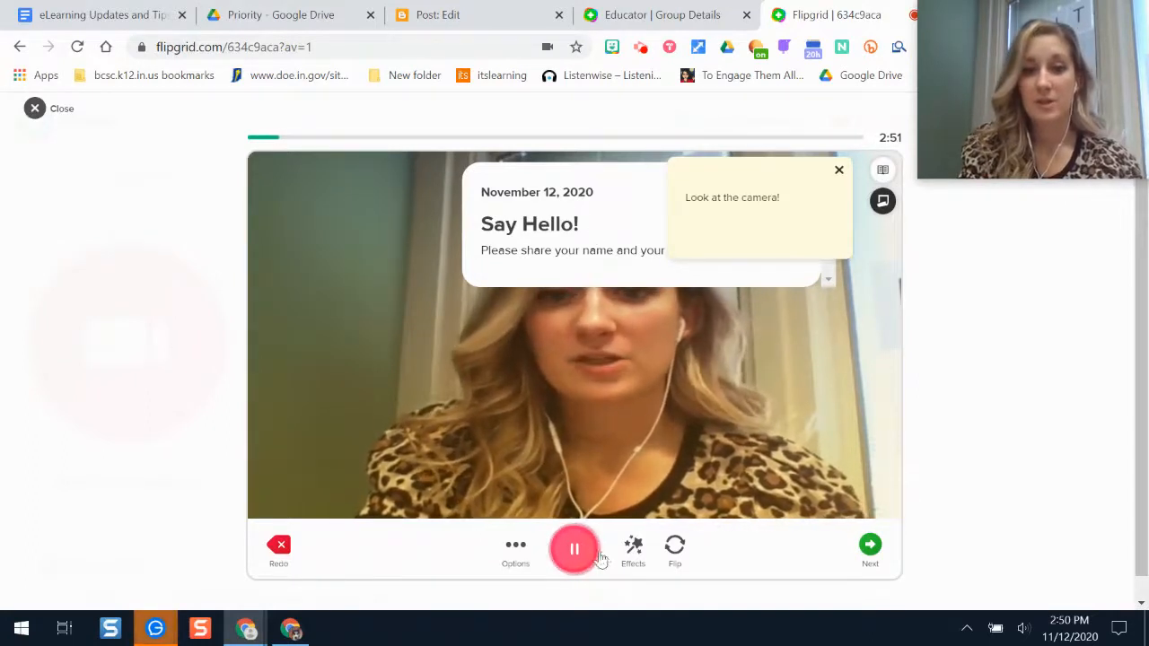
pyautogui.click(572, 554)
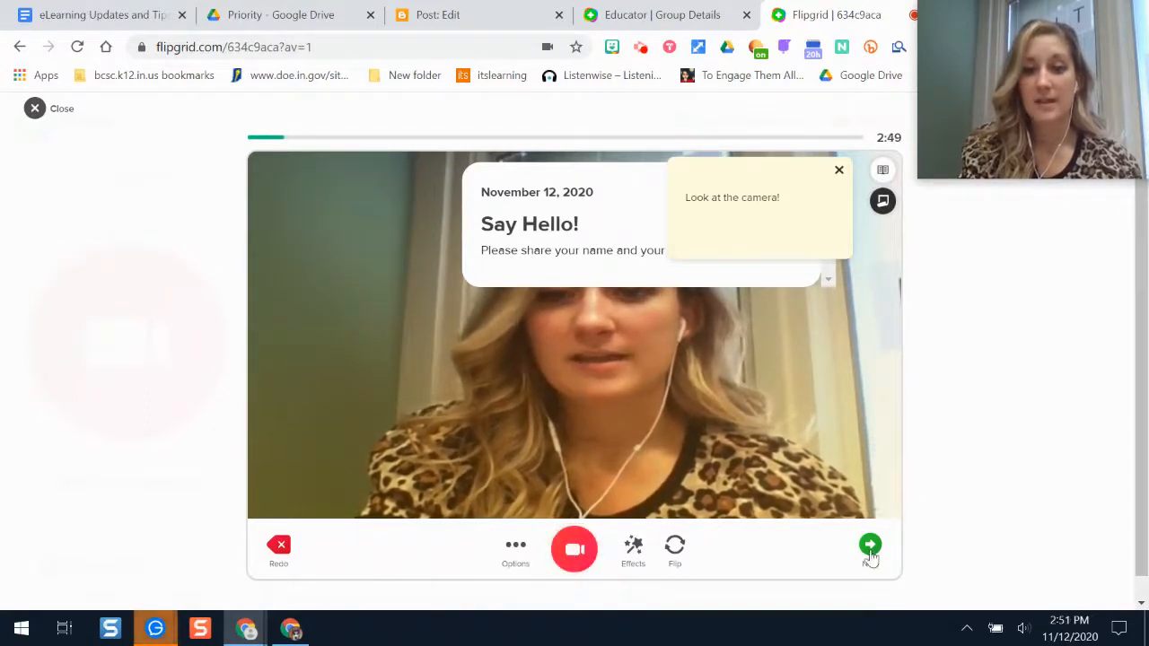
pyautogui.click(872, 550)
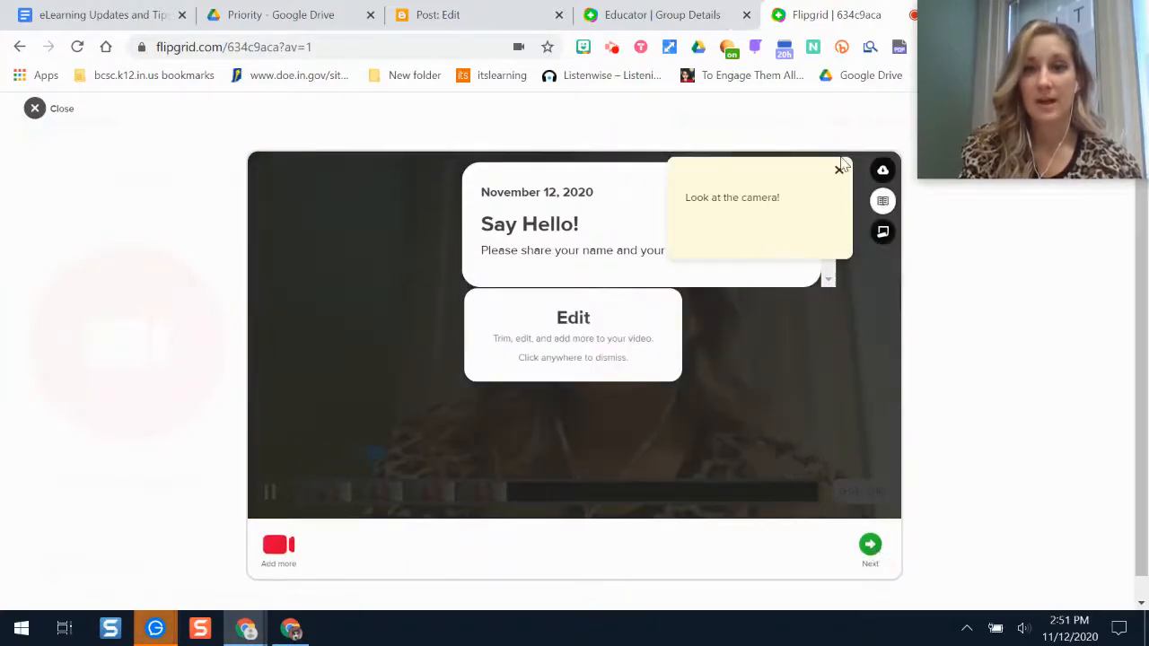
# Dismiss the editing tip and accept the recorded clip for submission.
pyautogui.click(839, 171)
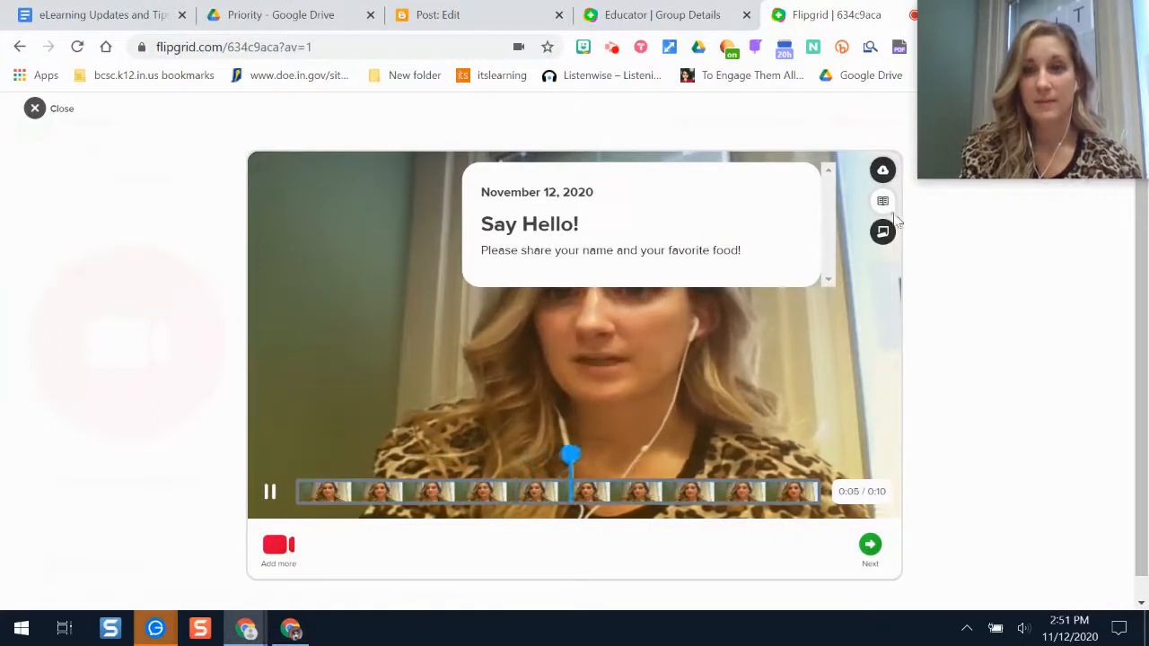
pyautogui.click(878, 549)
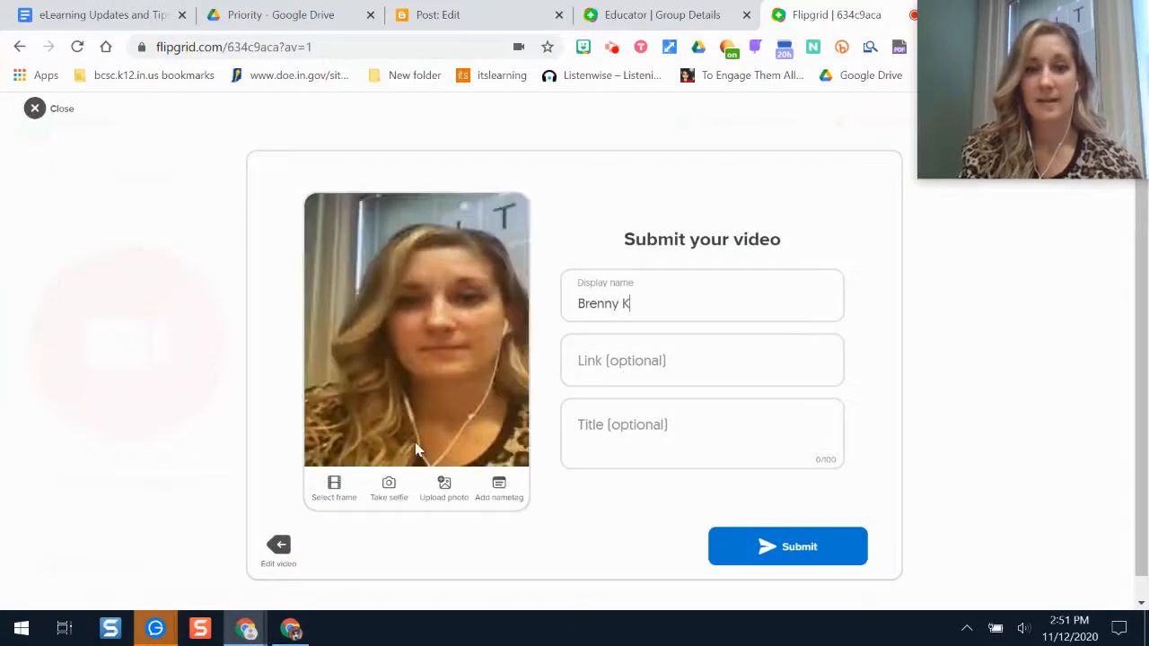
# Take a thumbs-up selfie for the thumbnail and submit the video response.
pyautogui.click(388, 486)
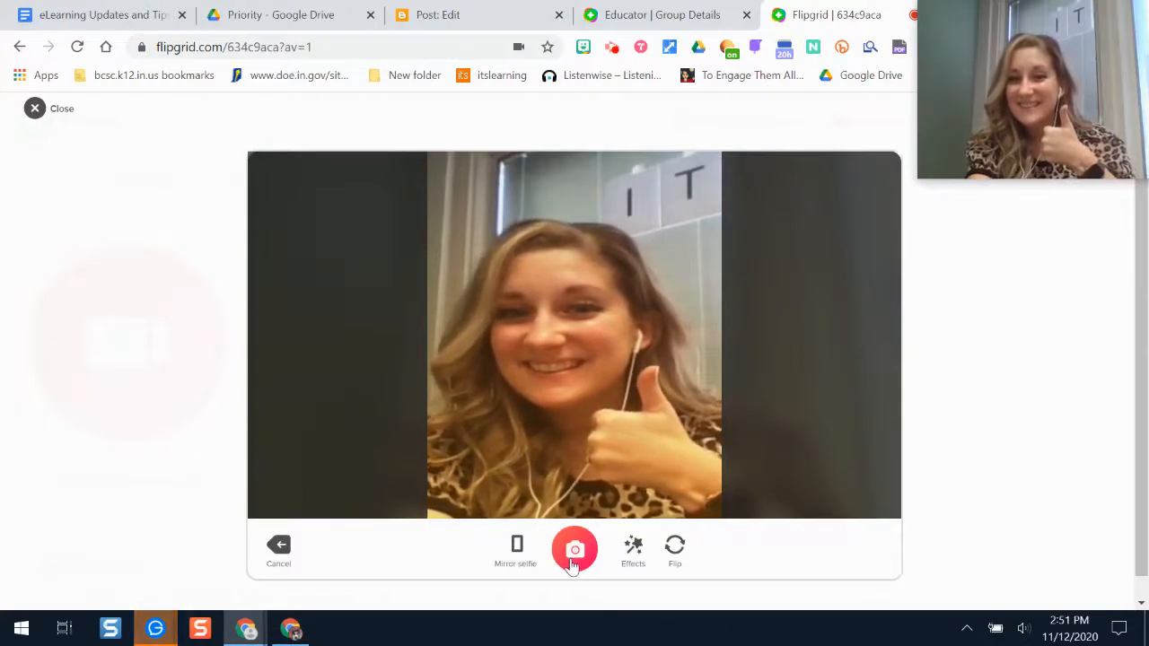
pyautogui.click(572, 549)
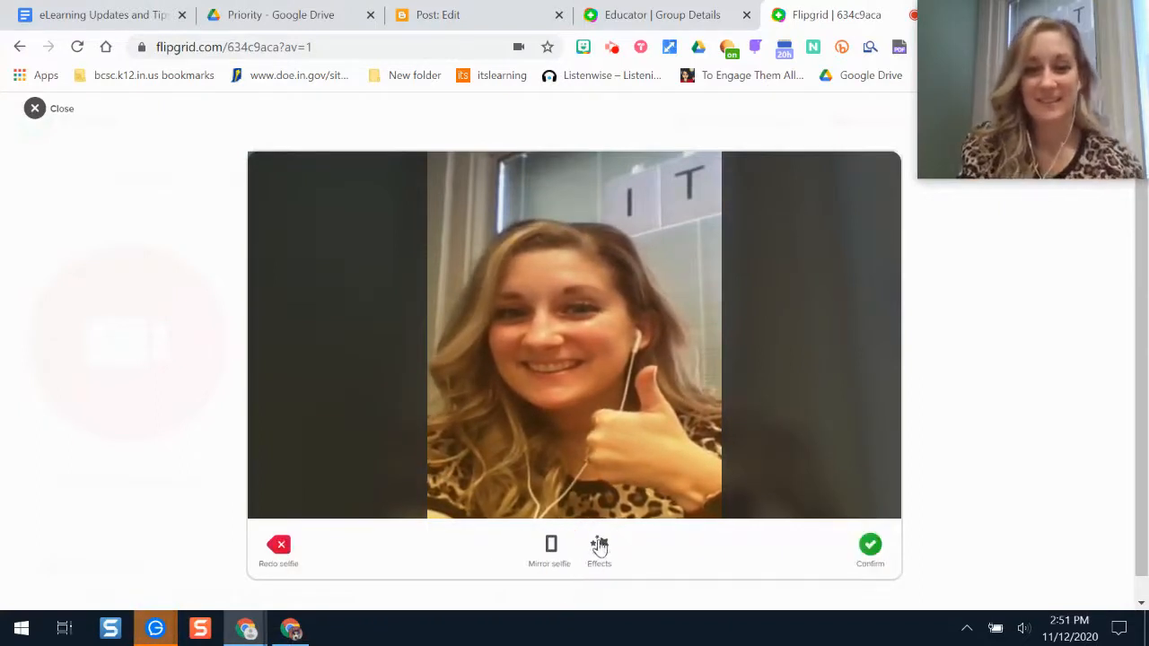
pyautogui.click(600, 548)
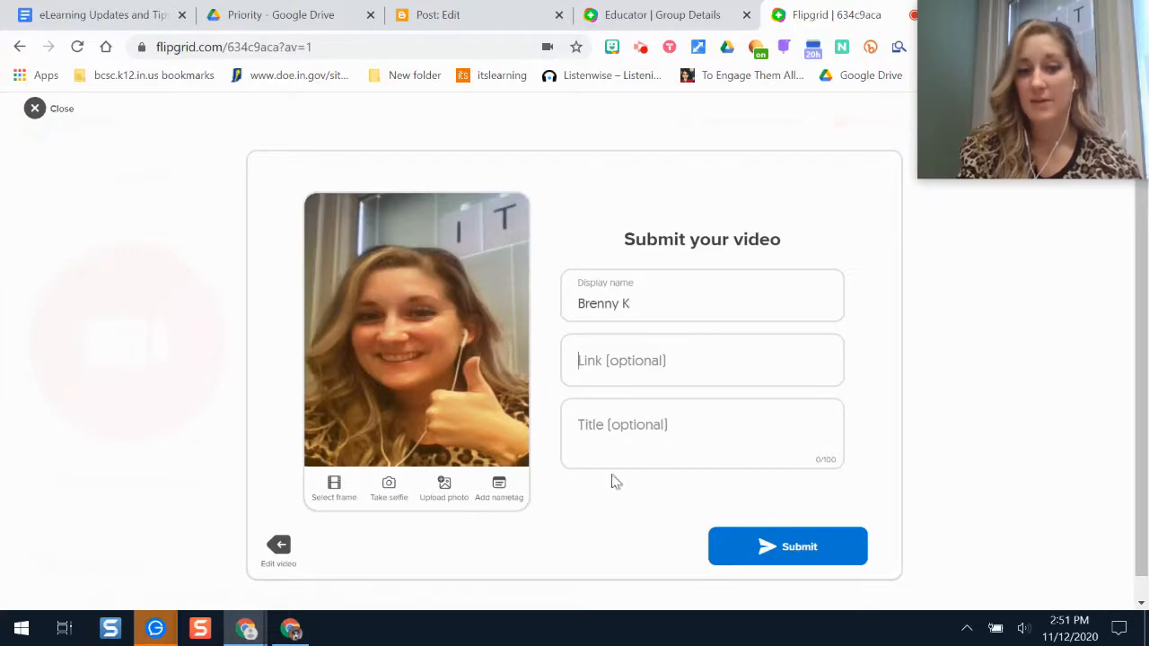
pyautogui.click(796, 550)
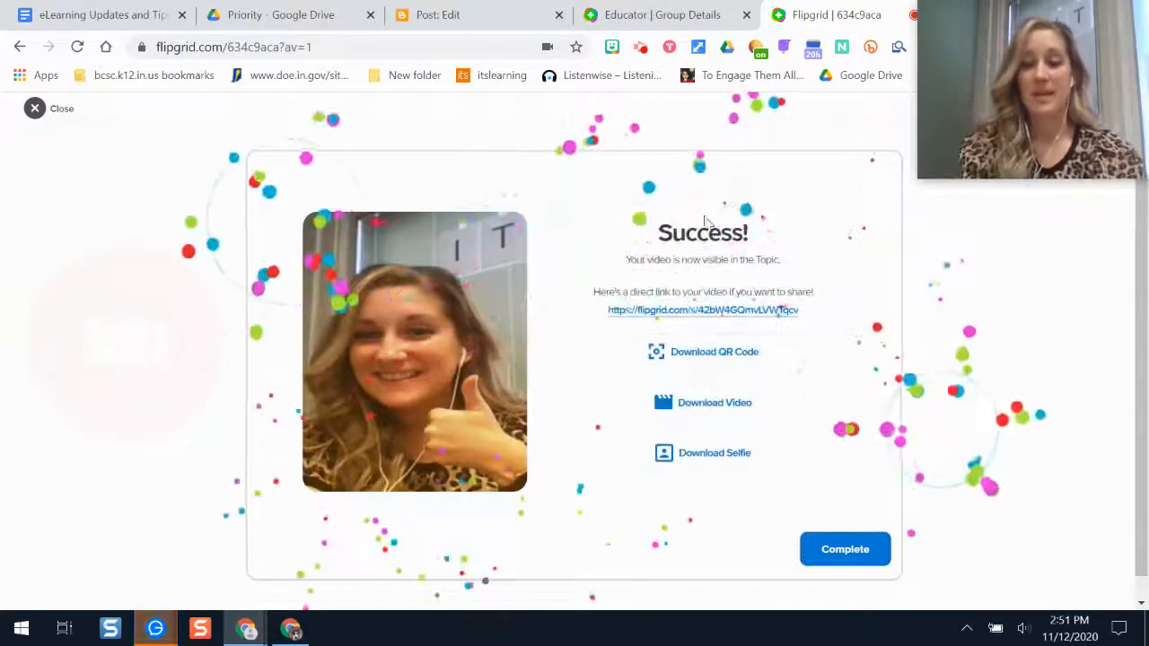
# Return to the educator view, close the Share dialog and open the Say Hello! topic details.
pyautogui.click(802, 549)
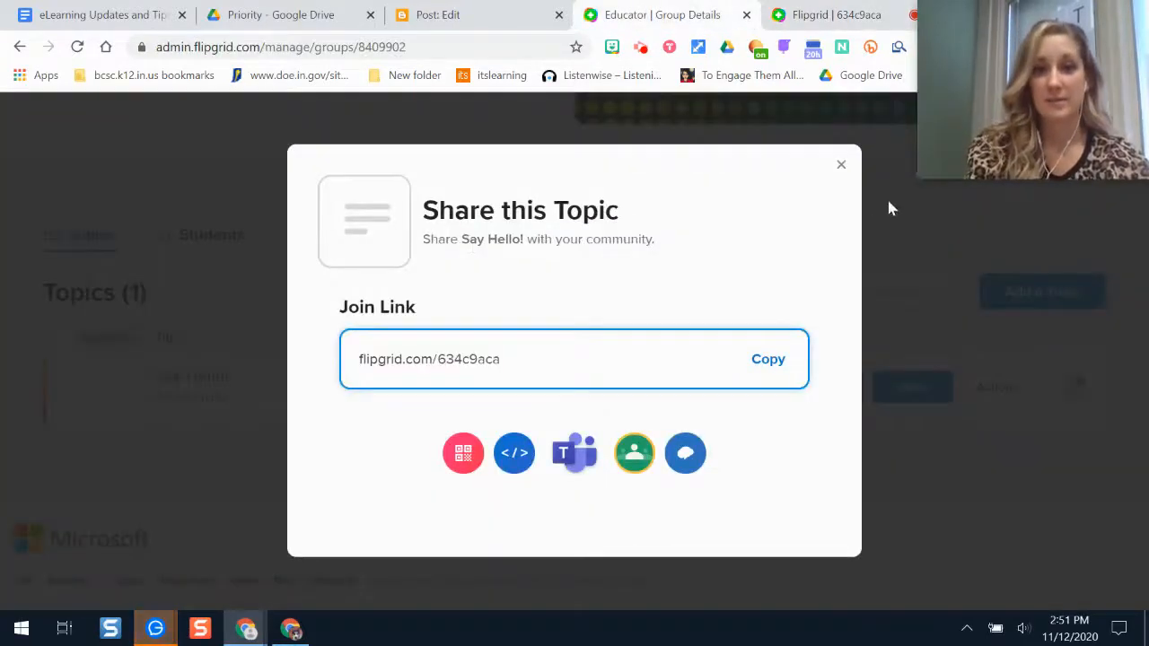
pyautogui.click(842, 164)
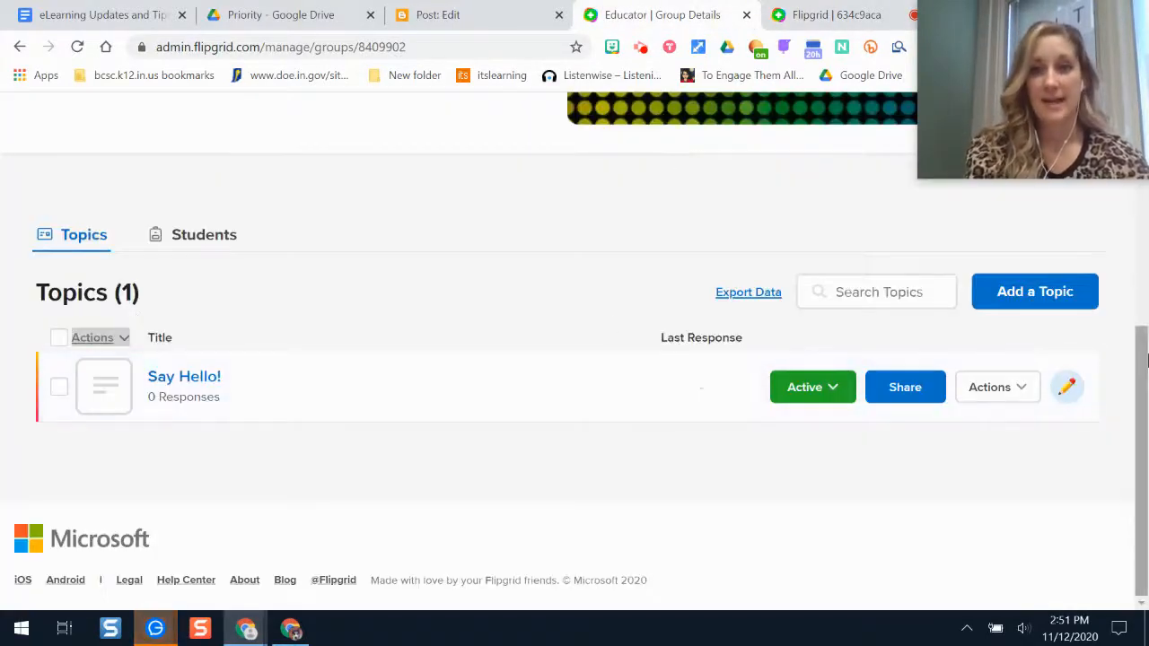
pyautogui.moveTo(1143, 494); pyautogui.dragTo(1146, 260)
pyautogui.scroll(-5, 1146, 260)
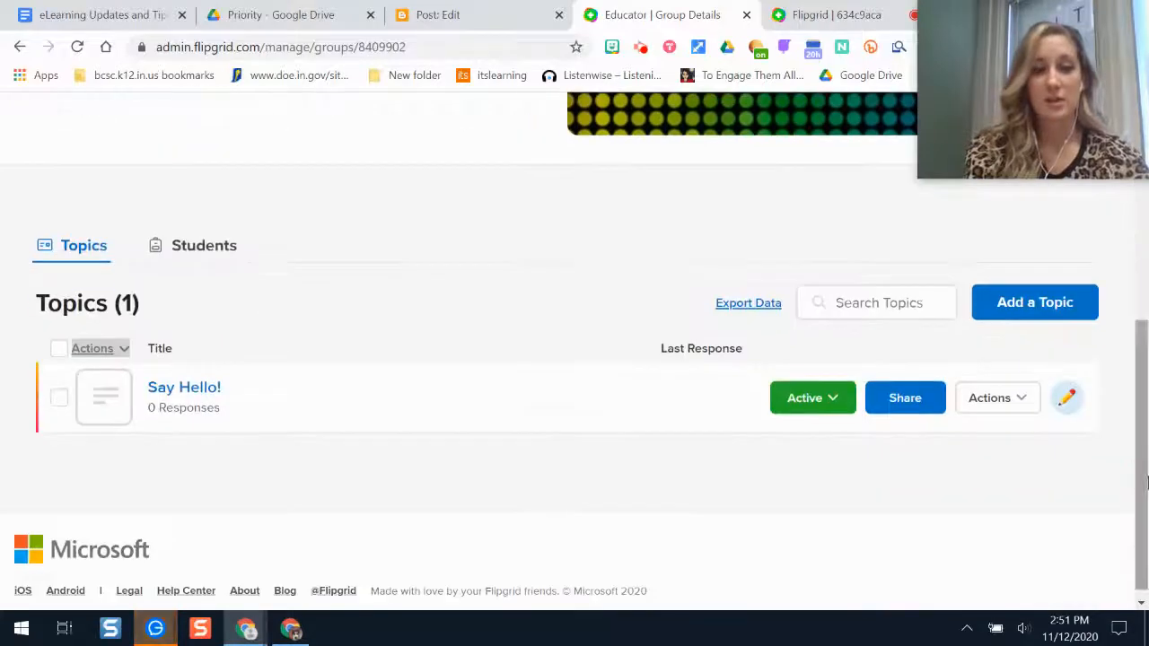
pyautogui.click(355, 409)
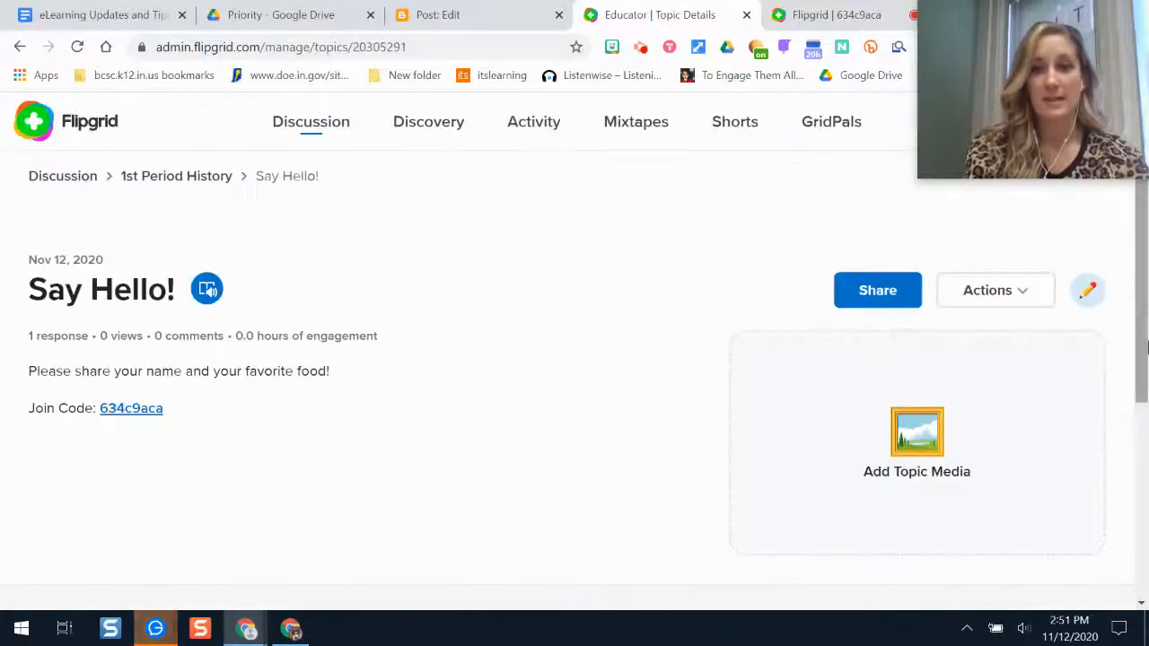
# Scroll to the Responses (1) list showing the Nov 12, 2020 response.
pyautogui.scroll(-5, 1147, 348)
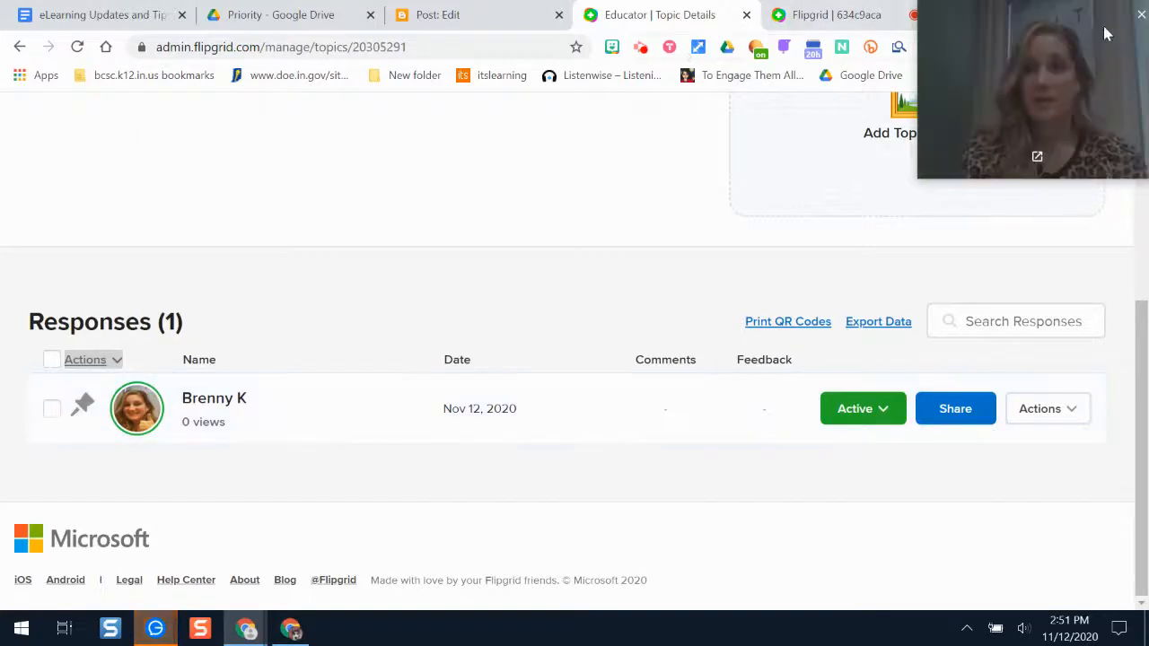
pyautogui.moveTo(1107, 33); pyautogui.dragTo(1057, 117)
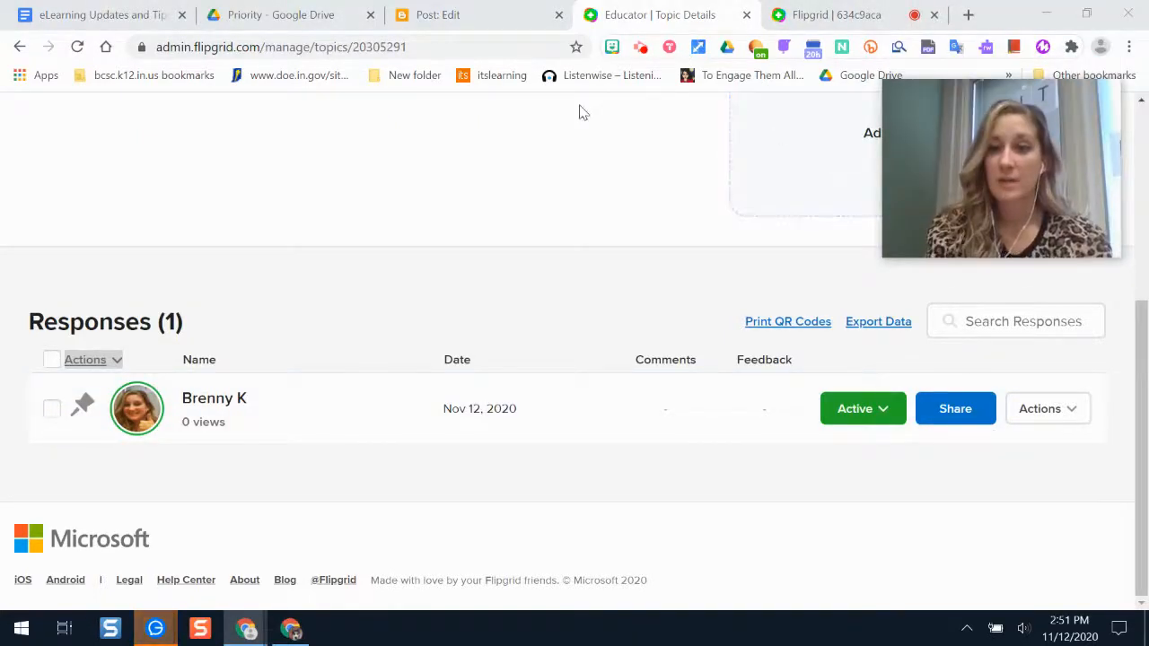